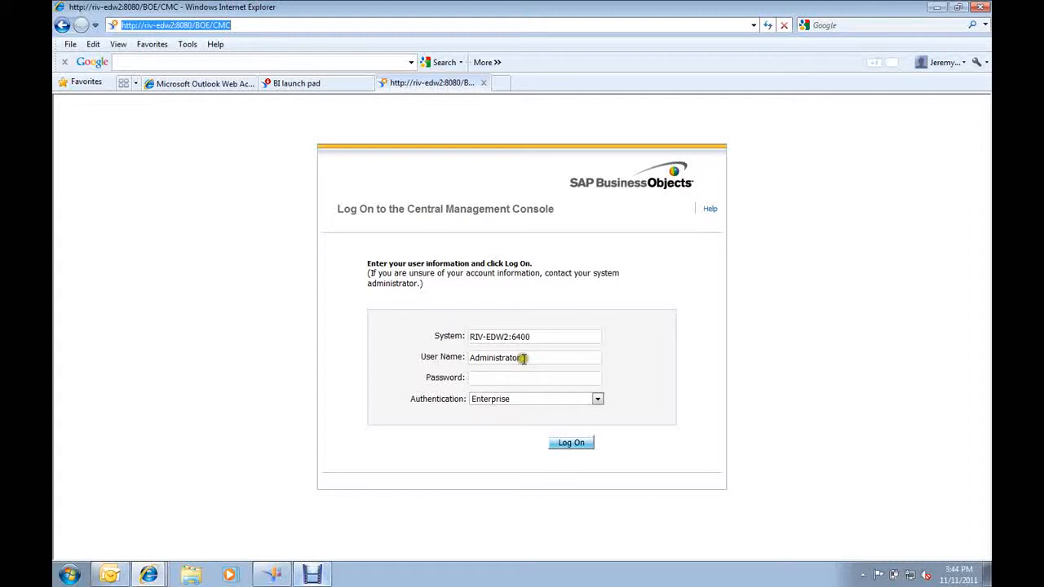
Enter the account password and log on to the Central Management Console.
{"action": "left_click", "coordinate": [499, 378]}
{"action": "type", "text": "•••••••••••"}
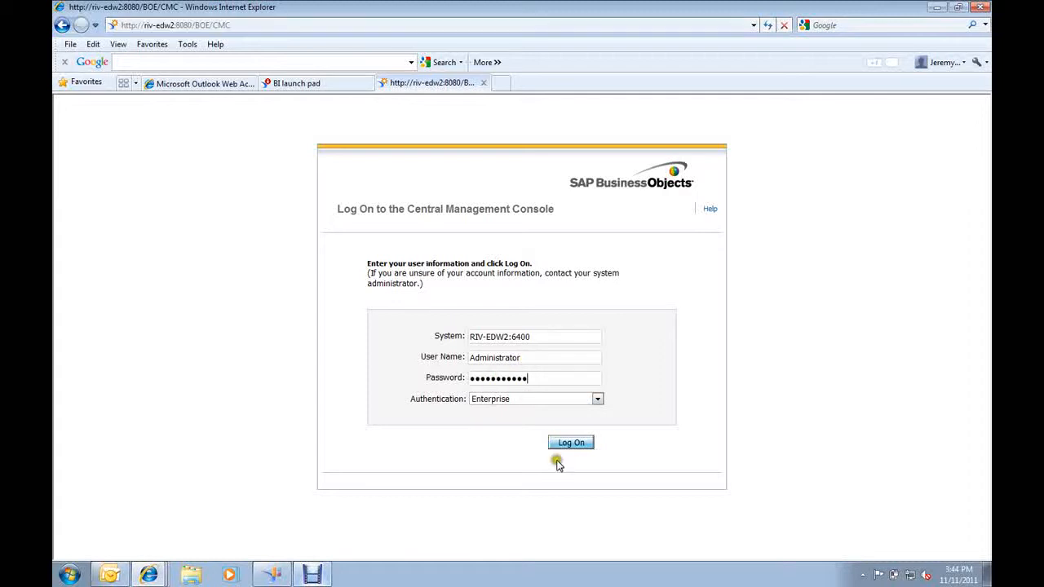
{"action": "key", "text": "Return"}
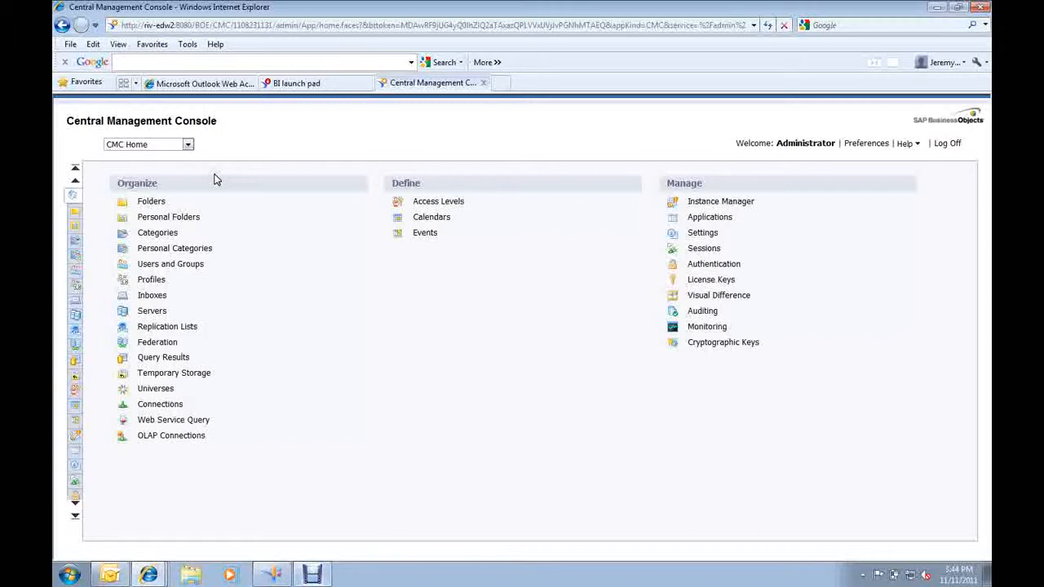
Go to Personal Folders and open the Administrator folder.
{"action": "left_click", "coordinate": [188, 144]}
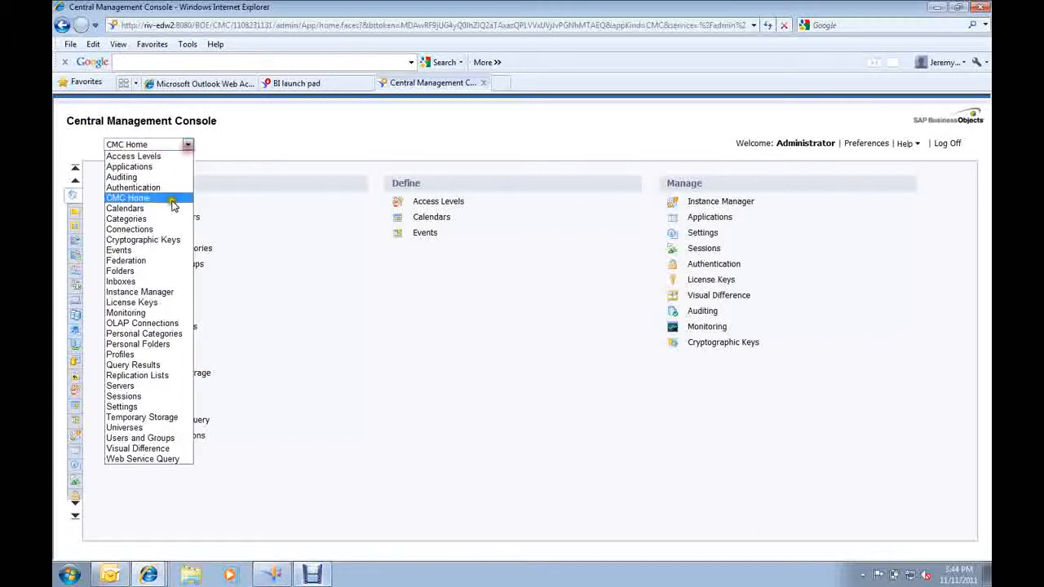
{"action": "left_click", "coordinate": [184, 349]}
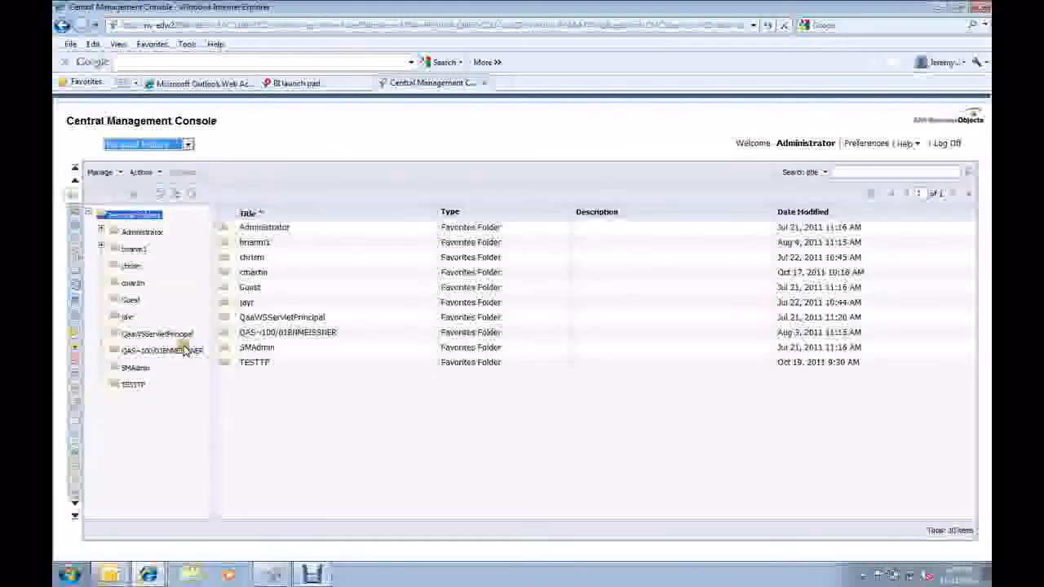
{"action": "left_click", "coordinate": [101, 230]}
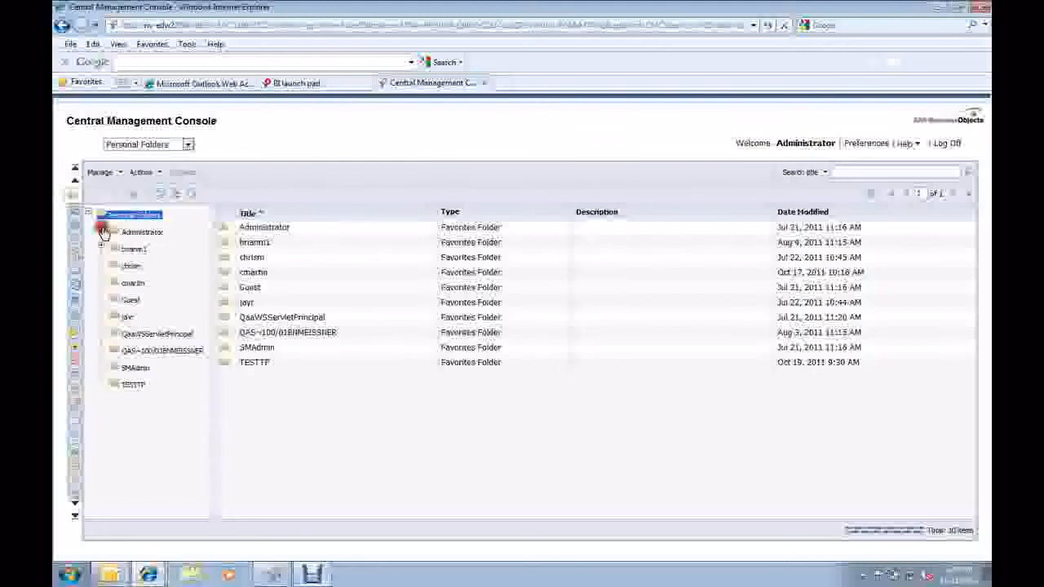
Open the scheduling settings for the Booking Web Intelligence report.
{"action": "left_click", "coordinate": [261, 242]}
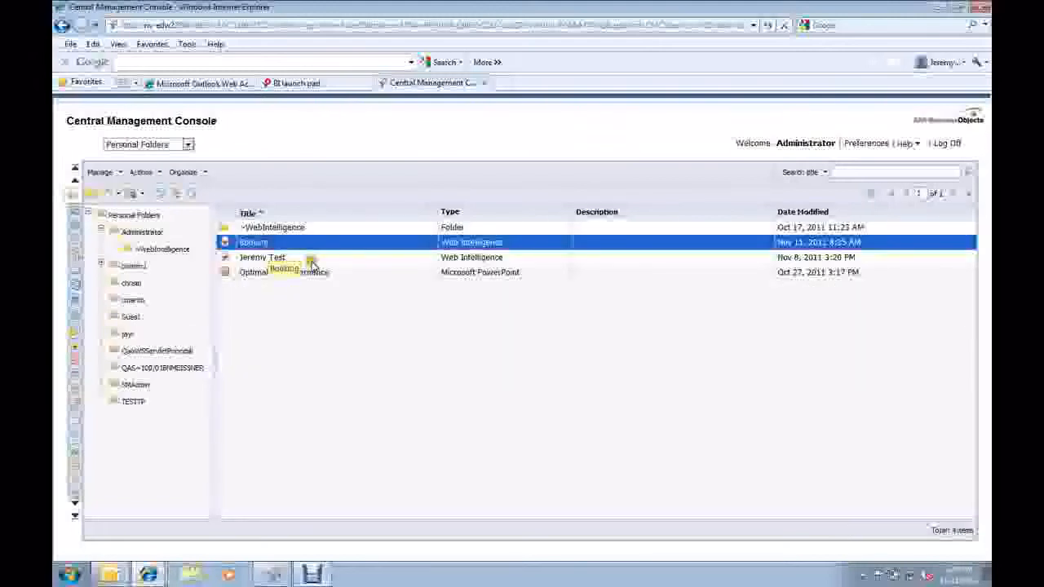
{"action": "left_click_drag", "start_coordinate": [312, 265], "coordinate": [173, 228]}
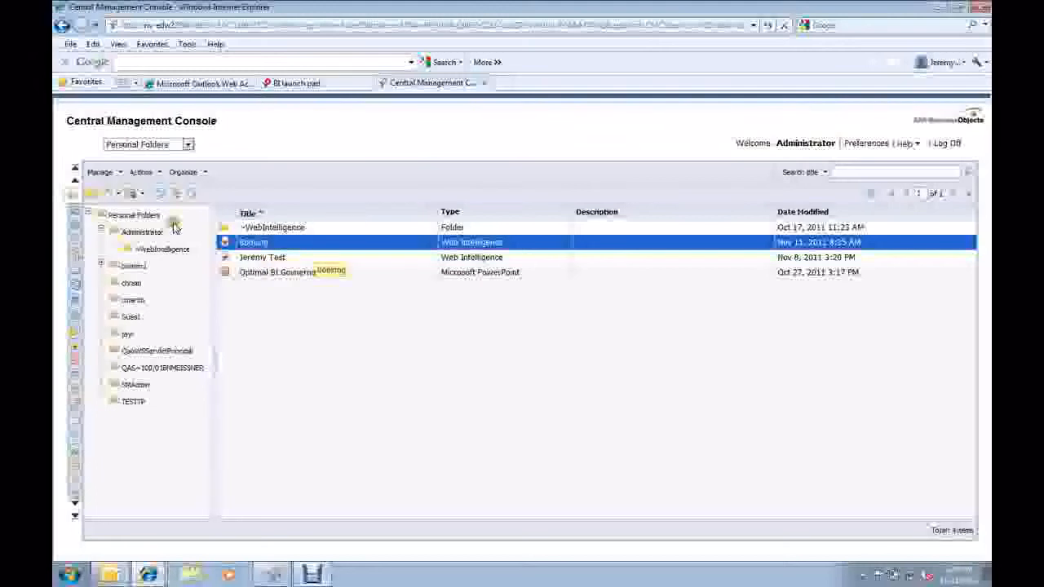
{"action": "left_click", "coordinate": [147, 172]}
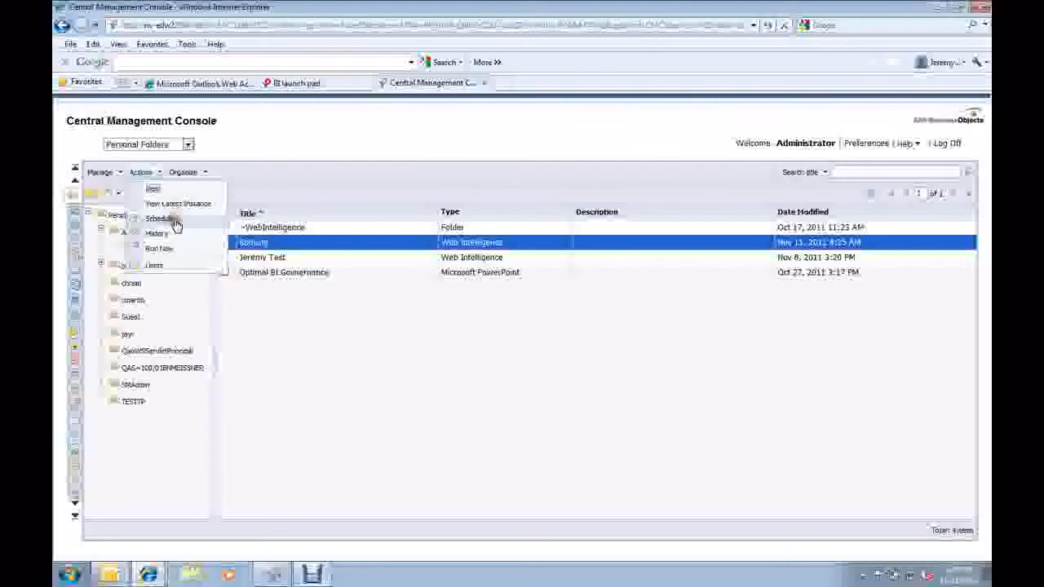
{"action": "left_click", "coordinate": [322, 320]}
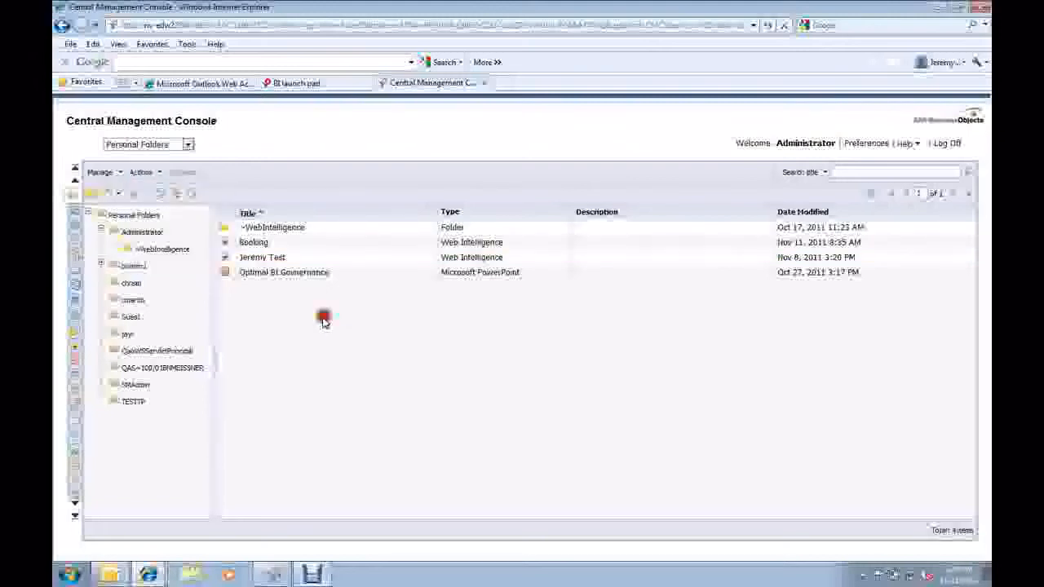
{"action": "right_click", "coordinate": [251, 242]}
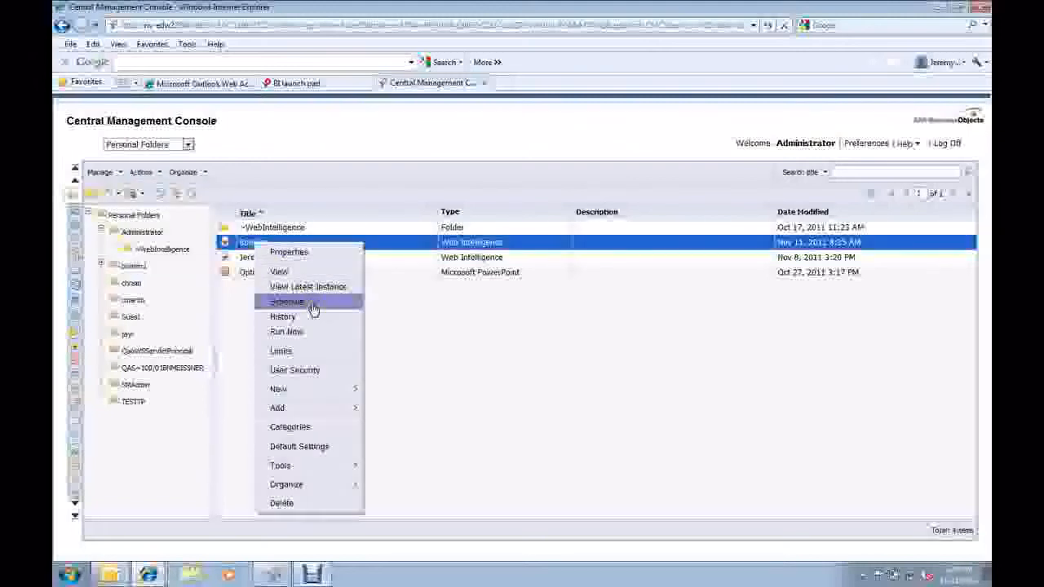
{"action": "left_click", "coordinate": [313, 308]}
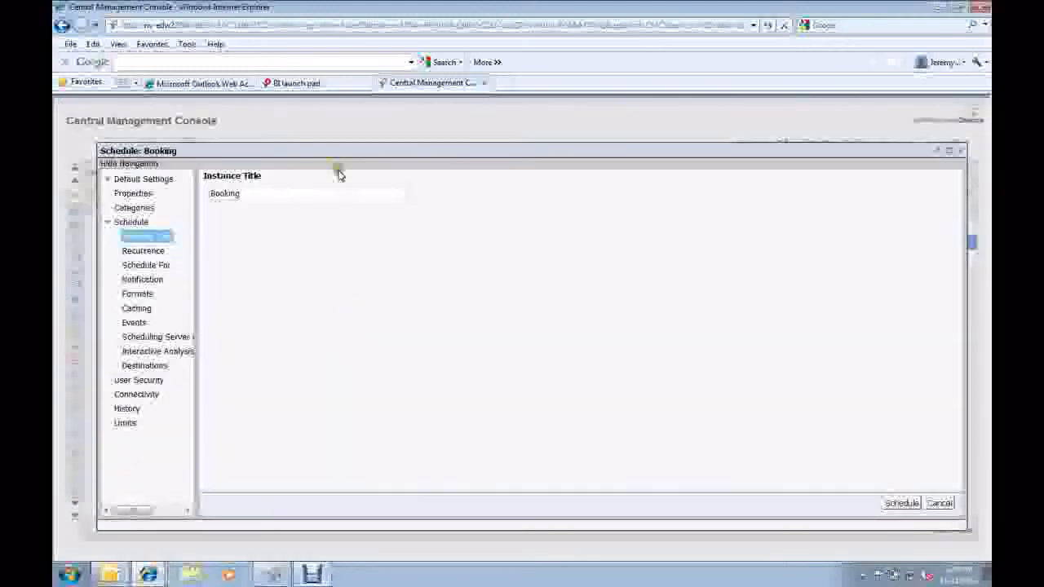
Set the Booking schedule's recurrence to run the object Now.
{"action": "left_click", "coordinate": [205, 245]}
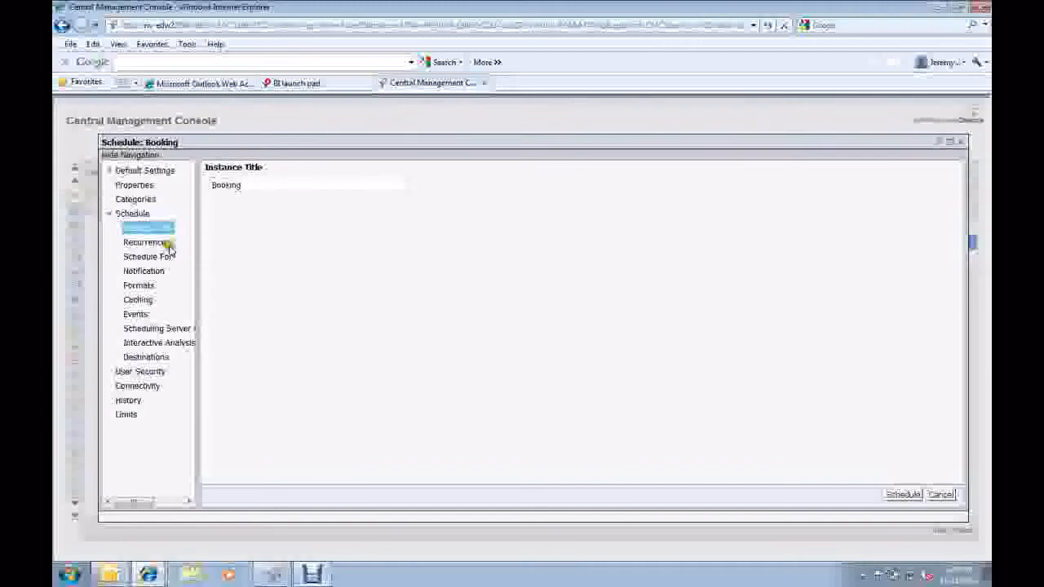
{"action": "left_click", "coordinate": [168, 244]}
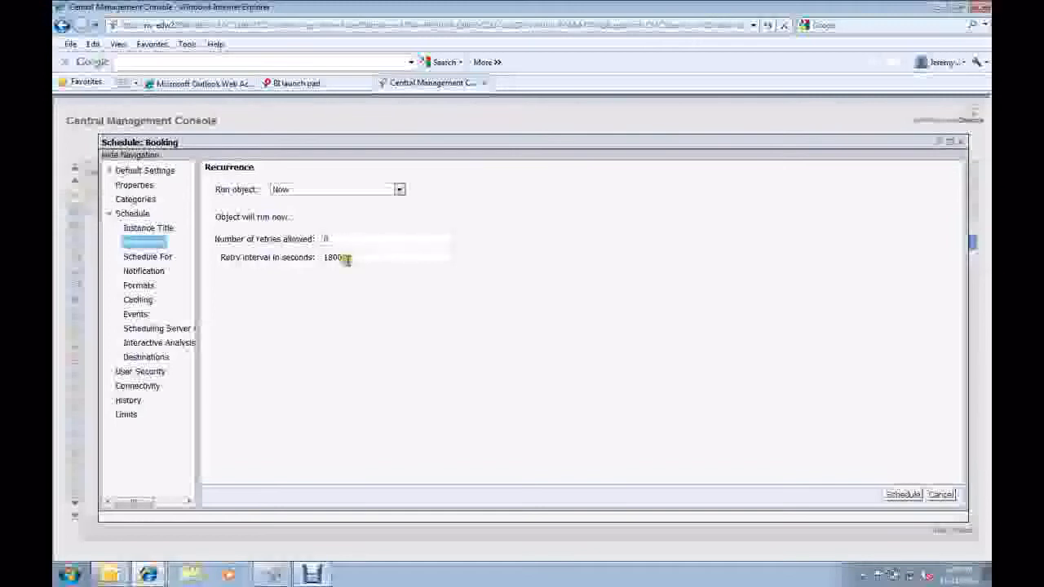
{"action": "left_click", "coordinate": [398, 189]}
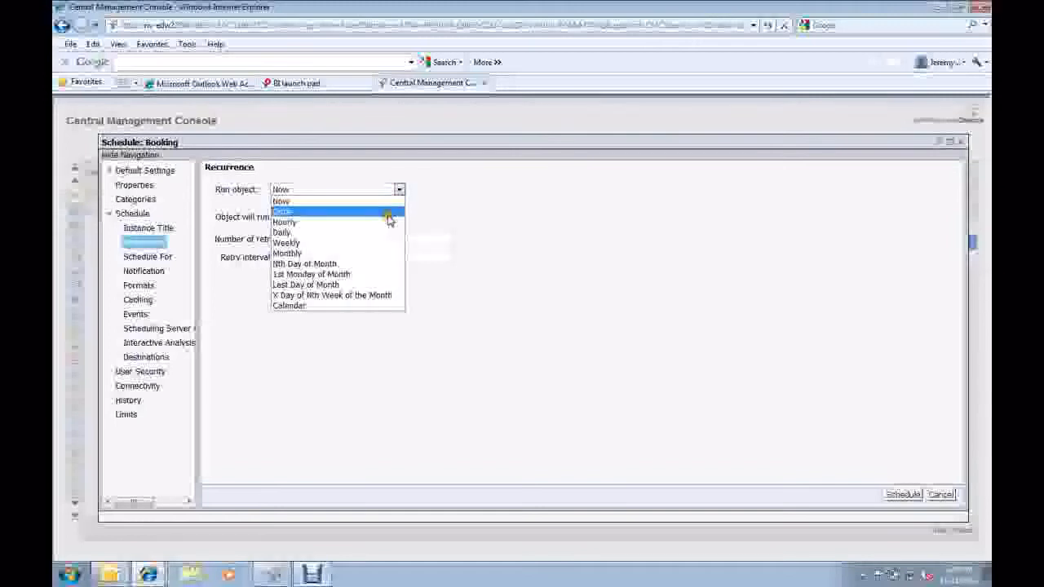
{"action": "left_click", "coordinate": [340, 202]}
Schedule the report for specified users and user groups, adding the three users who have a full name listed.
{"action": "left_click", "coordinate": [158, 259]}
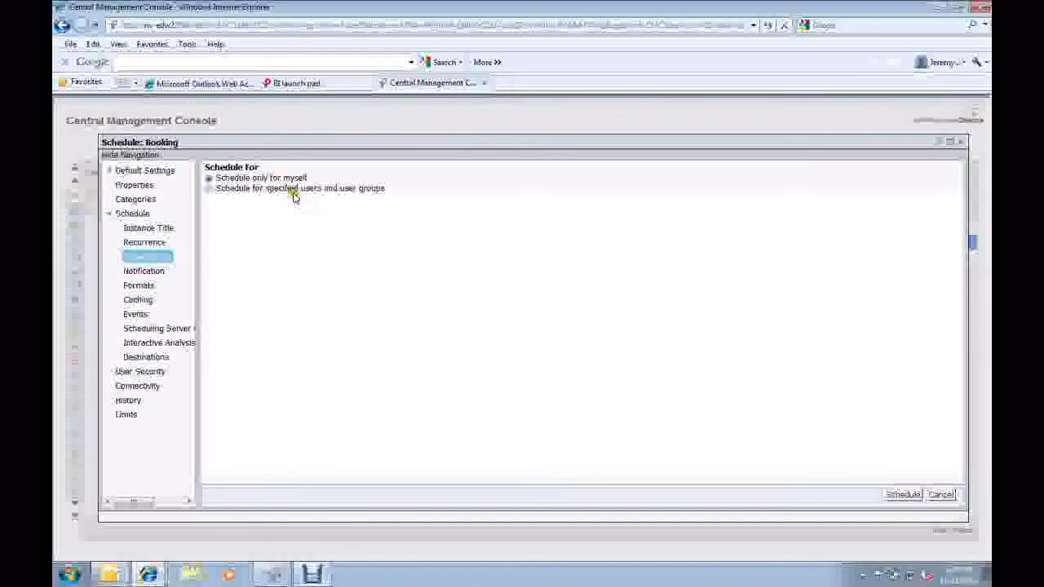
{"action": "left_click", "coordinate": [294, 188]}
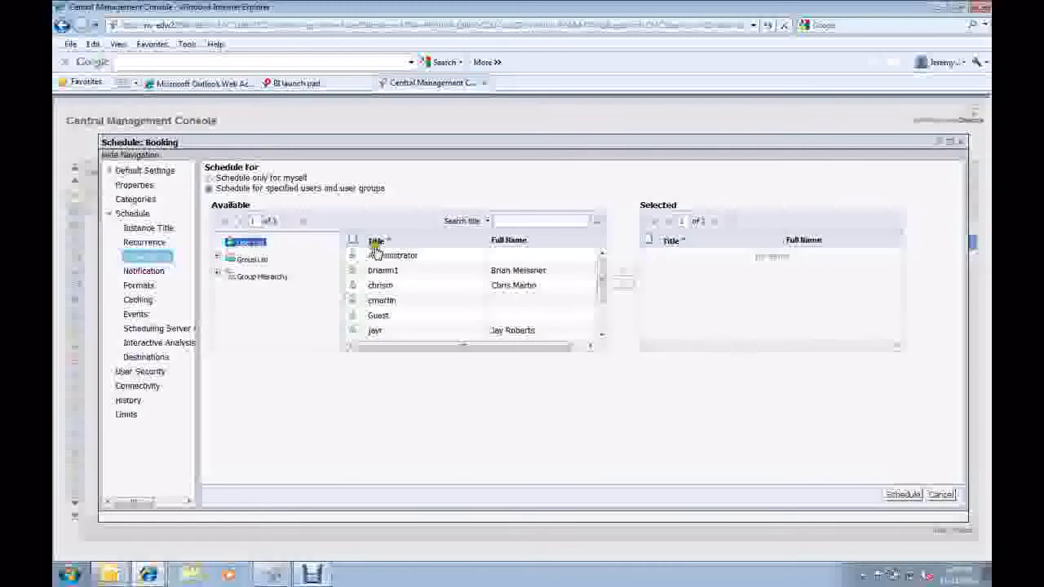
{"action": "left_click_drag", "start_coordinate": [383, 265], "coordinate": [626, 278]}
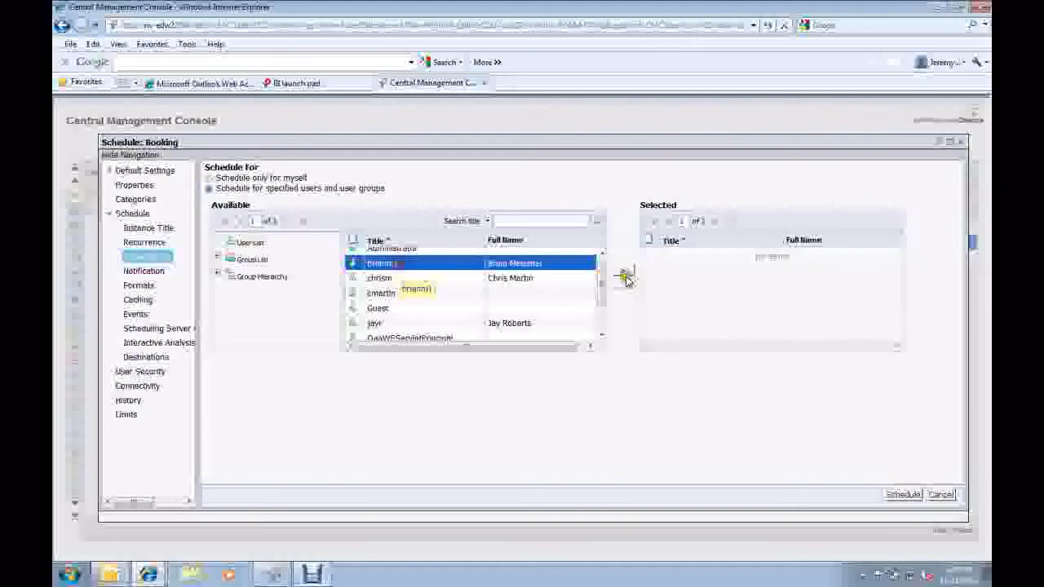
{"action": "left_click_drag", "start_coordinate": [626, 278], "coordinate": [624, 274]}
{"action": "left_click", "coordinate": [625, 274]}
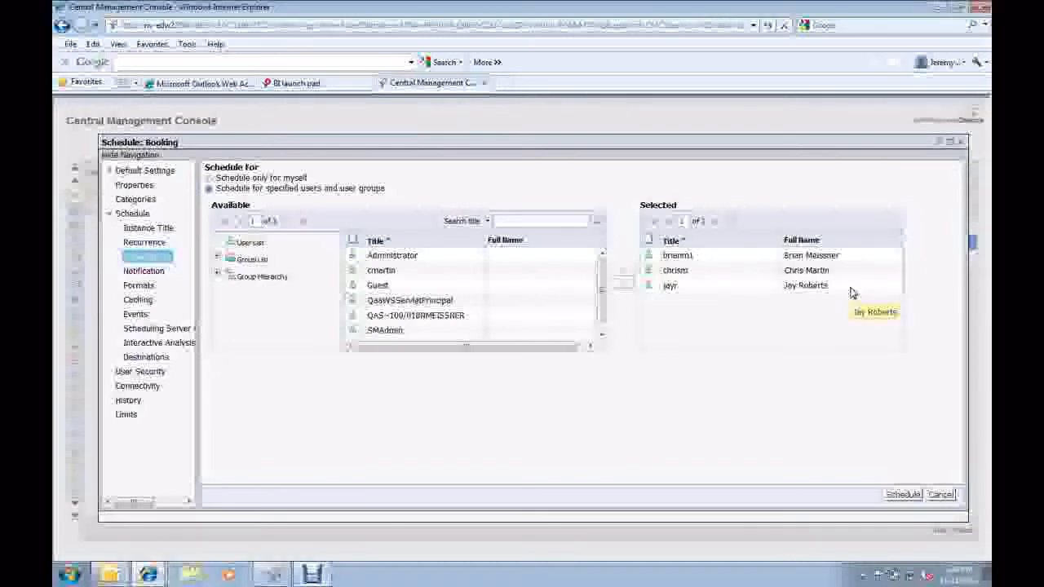
Review the notification settings and set the report's output format to Adobe Acrobat.
{"action": "left_click", "coordinate": [151, 273]}
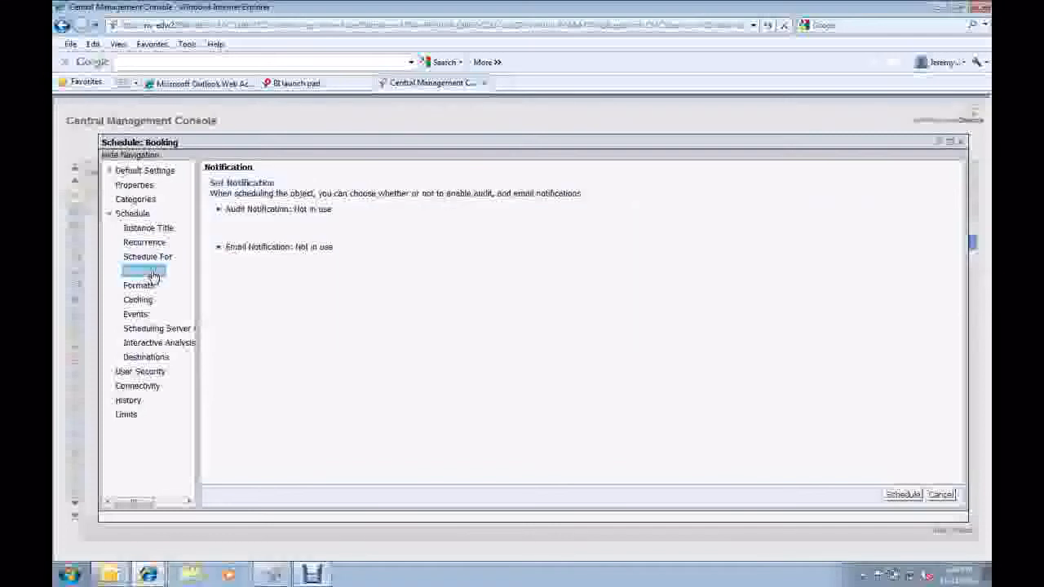
{"action": "left_click", "coordinate": [149, 287]}
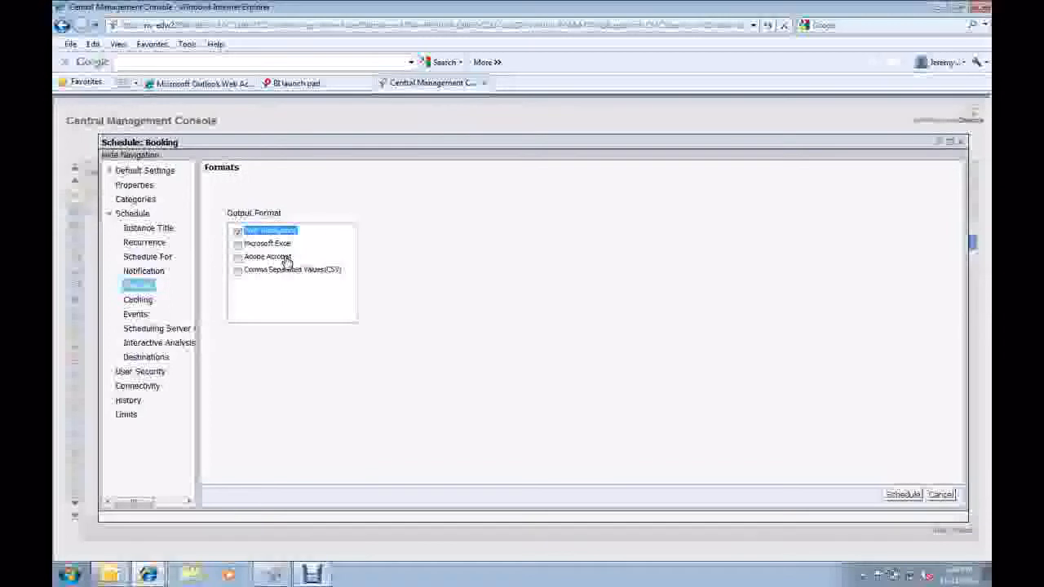
{"action": "left_click", "coordinate": [237, 258]}
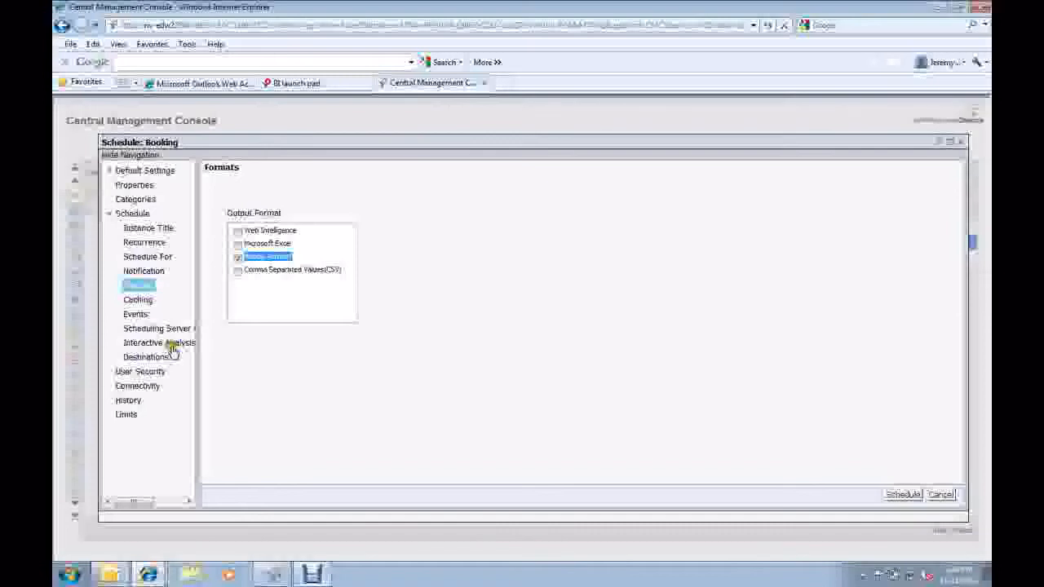
Set the schedule's delivery destination to Email.
{"action": "left_click", "coordinate": [147, 359]}
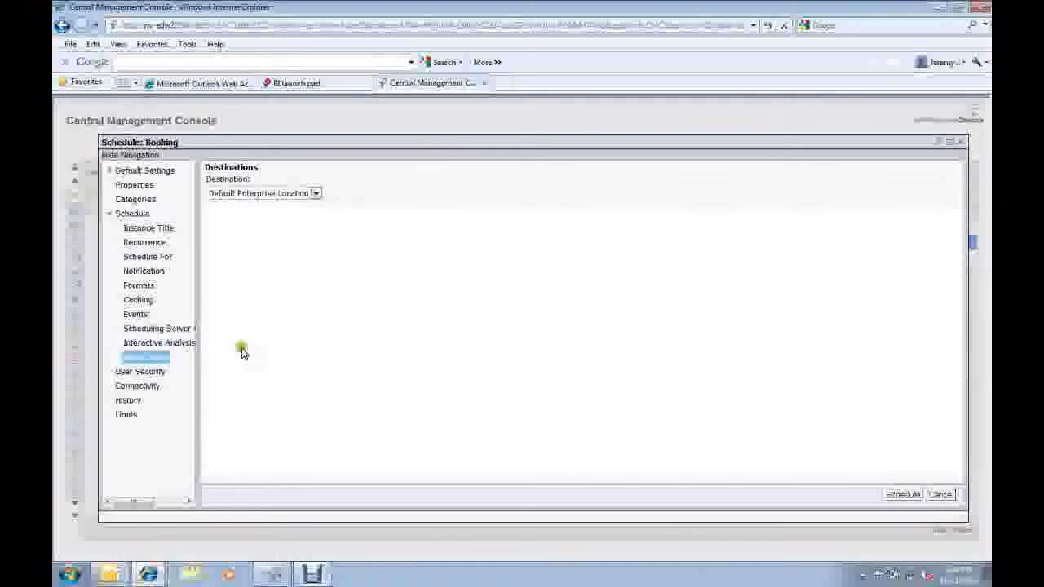
{"action": "left_click", "coordinate": [316, 194]}
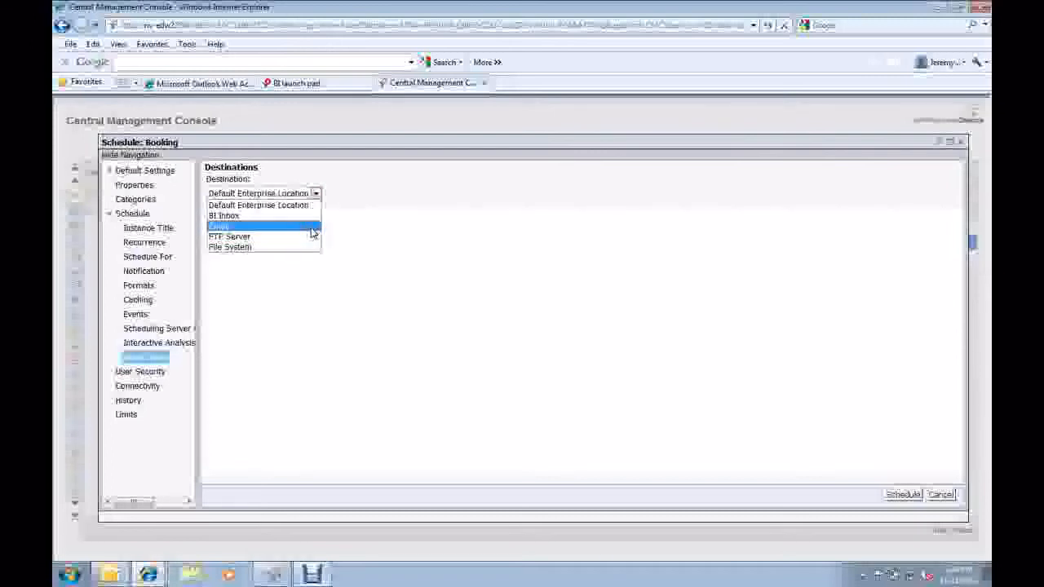
{"action": "left_click", "coordinate": [312, 233]}
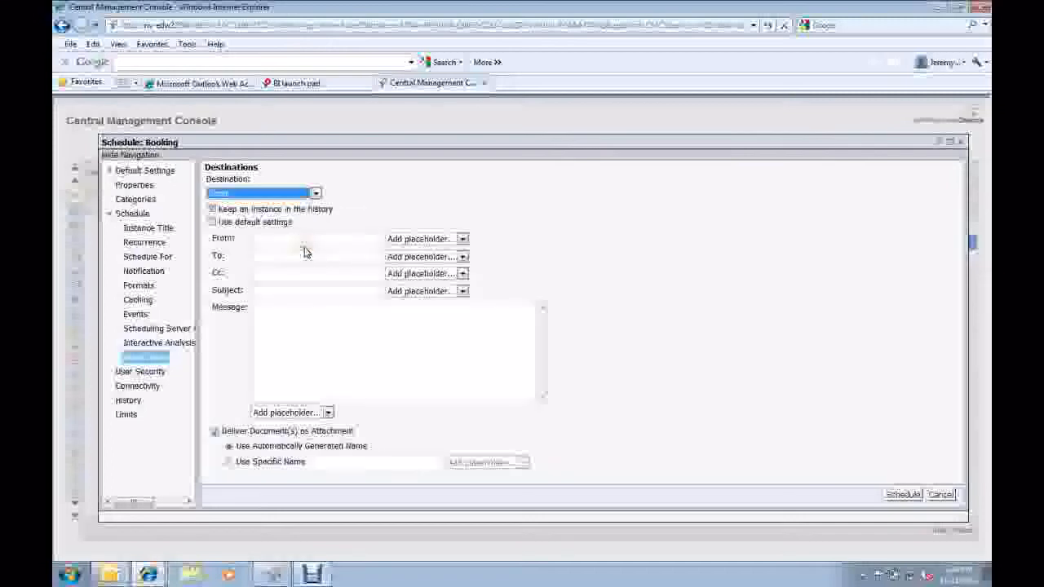
{"action": "left_click", "coordinate": [461, 239]}
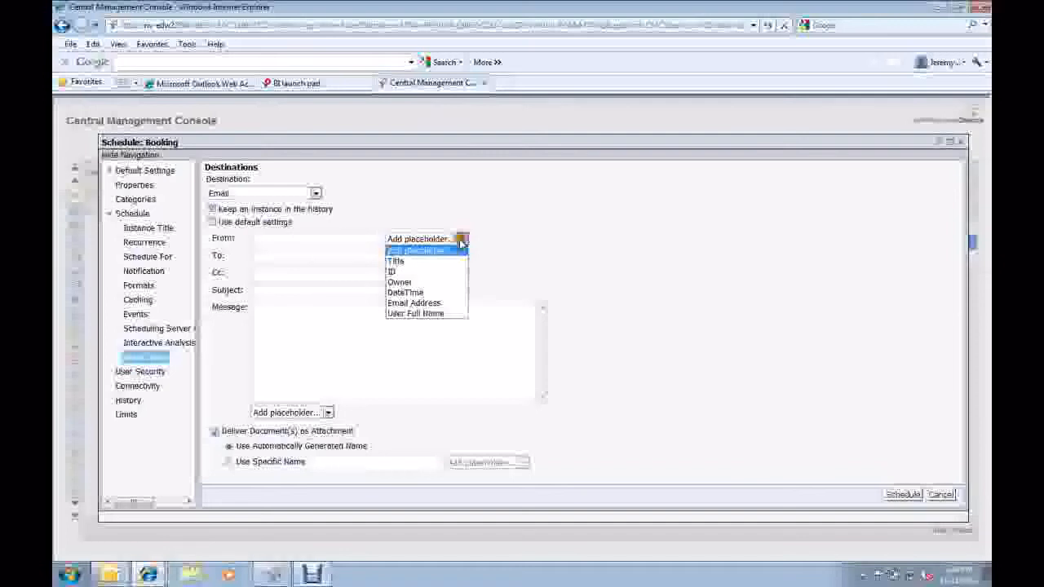
{"action": "left_click", "coordinate": [413, 284]}
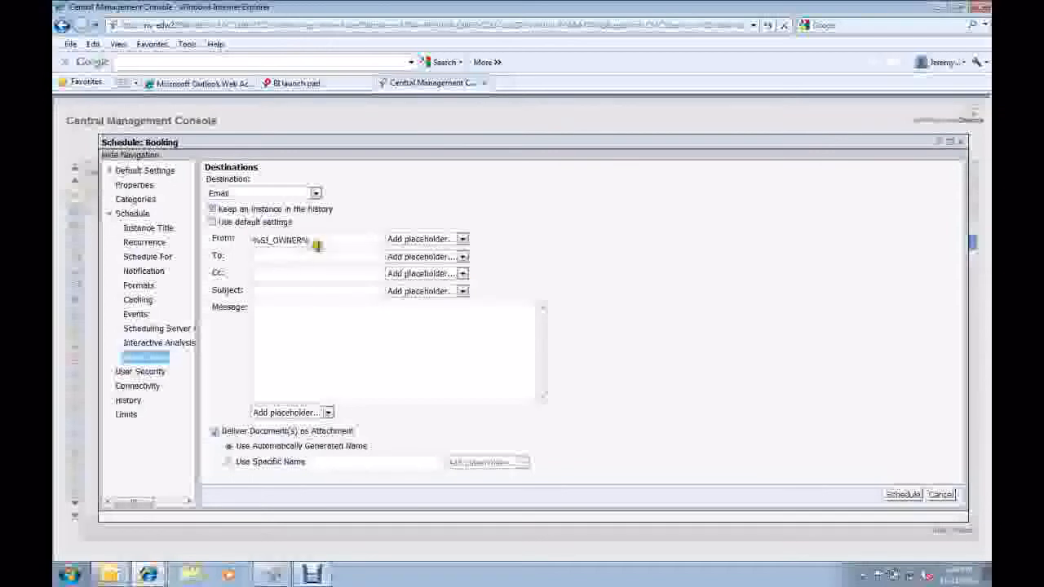
{"action": "left_click", "coordinate": [223, 239]}
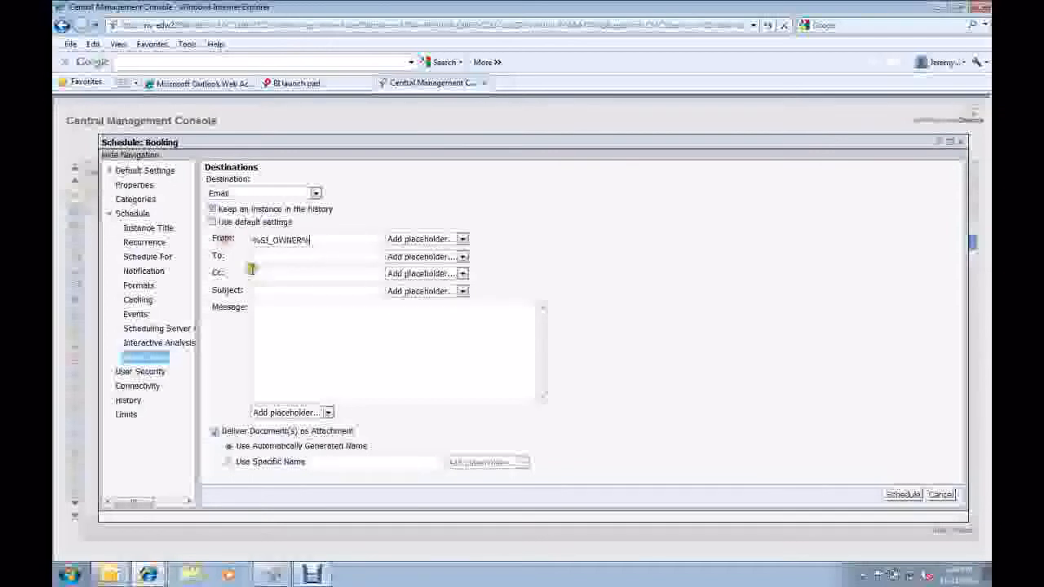
{"action": "left_click", "coordinate": [326, 237]}
{"action": "key", "text": "BackSpace"}
{"action": "key", "text": "BackSpace"}
{"action": "key", "text": "BackSpace"}
{"action": "key", "text": "BackSpace"}
{"action": "key", "text": "BackSpace"}
{"action": "key", "text": "BackSpace"}
{"action": "key", "text": "BackSpace"}
{"action": "key", "text": "BackSpace"}
{"action": "key", "text": "BackSpace"}
{"action": "key", "text": "BackSpace"}
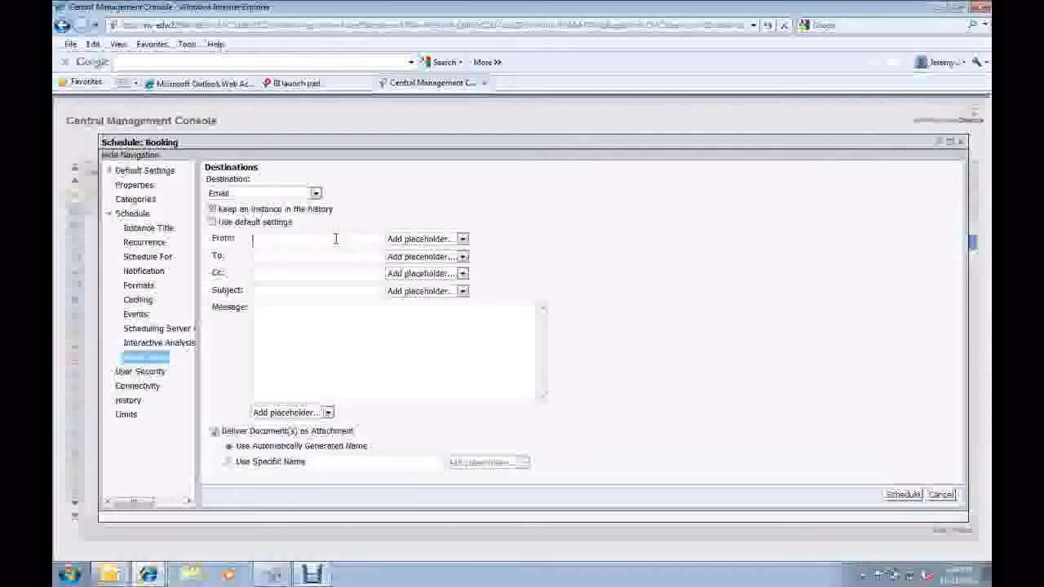
Enter the sender's full name in the From field and address the email with the Email Address placeholder in the To field.
{"action": "type", "text": "Jeremy Stierwalt"}
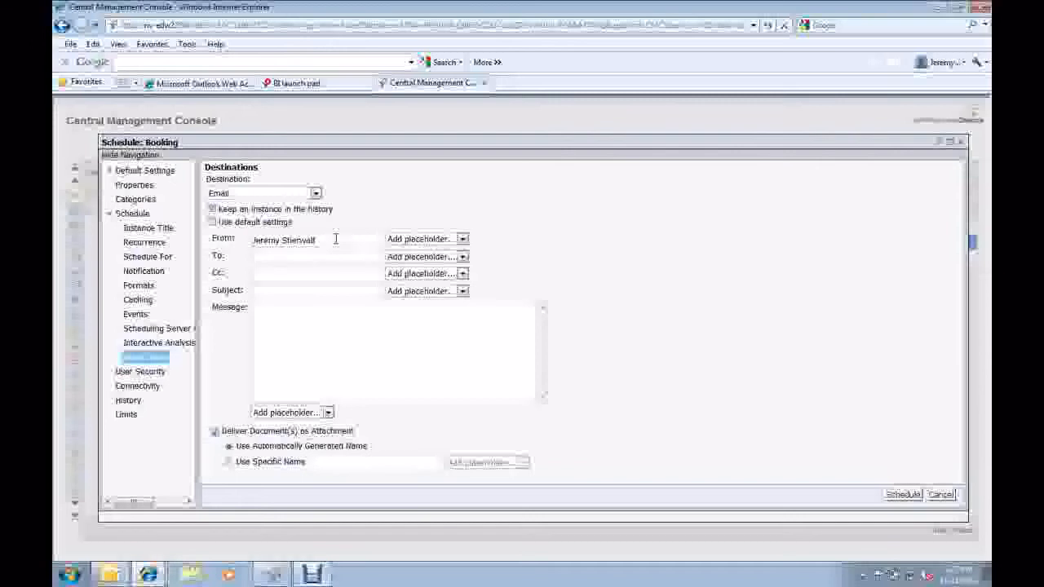
{"action": "left_click", "coordinate": [463, 257]}
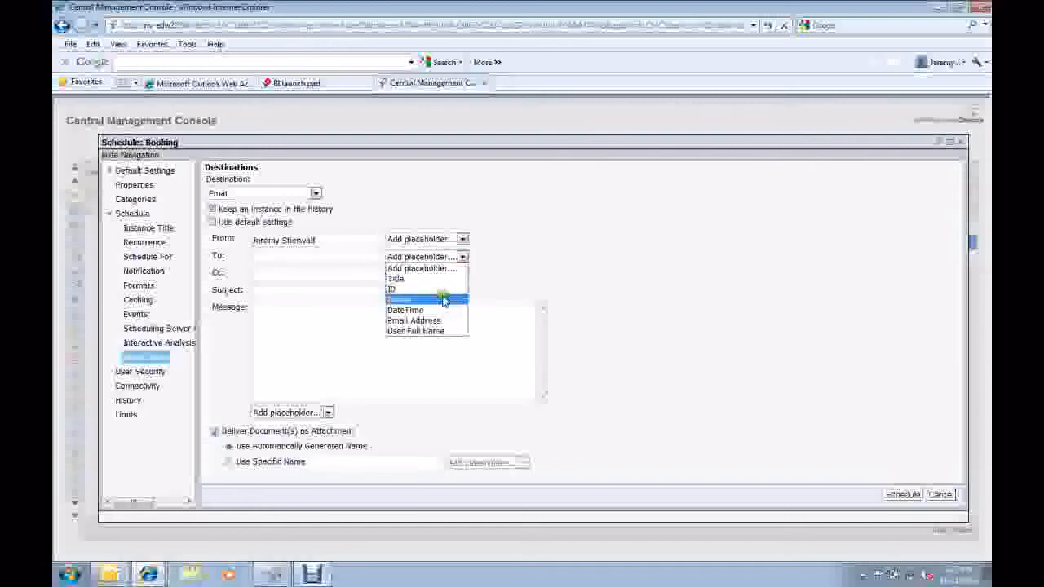
{"action": "left_click", "coordinate": [443, 301]}
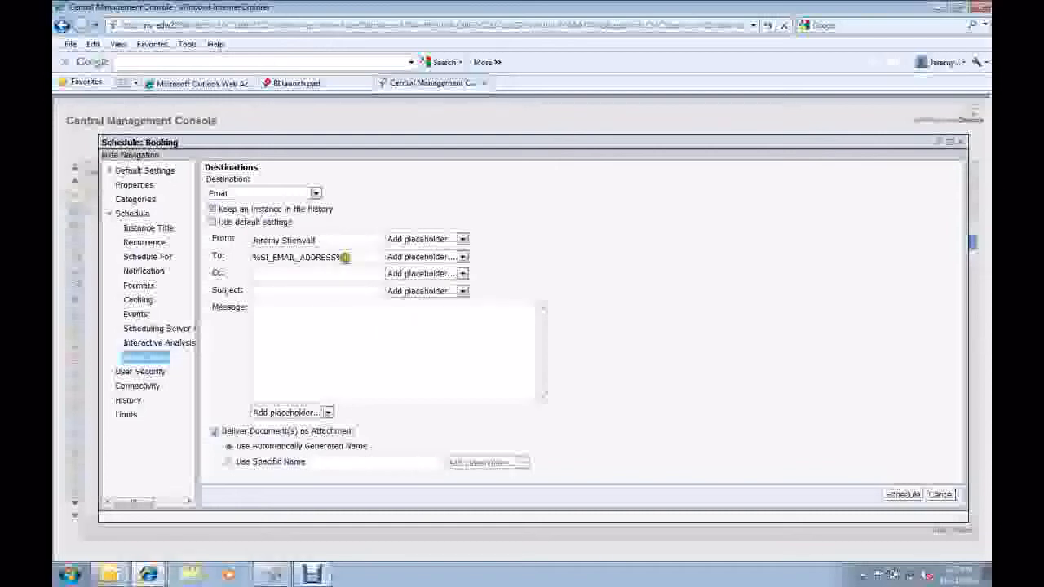
Set the email's subject to "New Report Test for Video".
{"action": "left_click", "coordinate": [345, 290]}
{"action": "type", "text": "New Report Tes"}
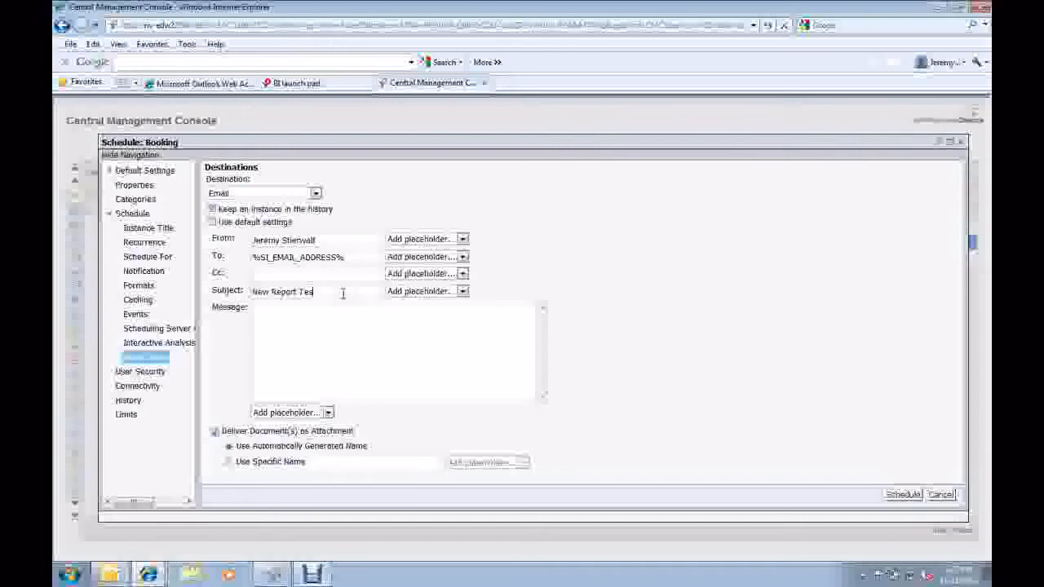
{"action": "type", "text": "t for Video"}
{"action": "left_click", "coordinate": [375, 291]}
Write the email message "Hi," followed by a blank line and "This is the new report used for testing".
{"action": "left_click", "coordinate": [340, 311]}
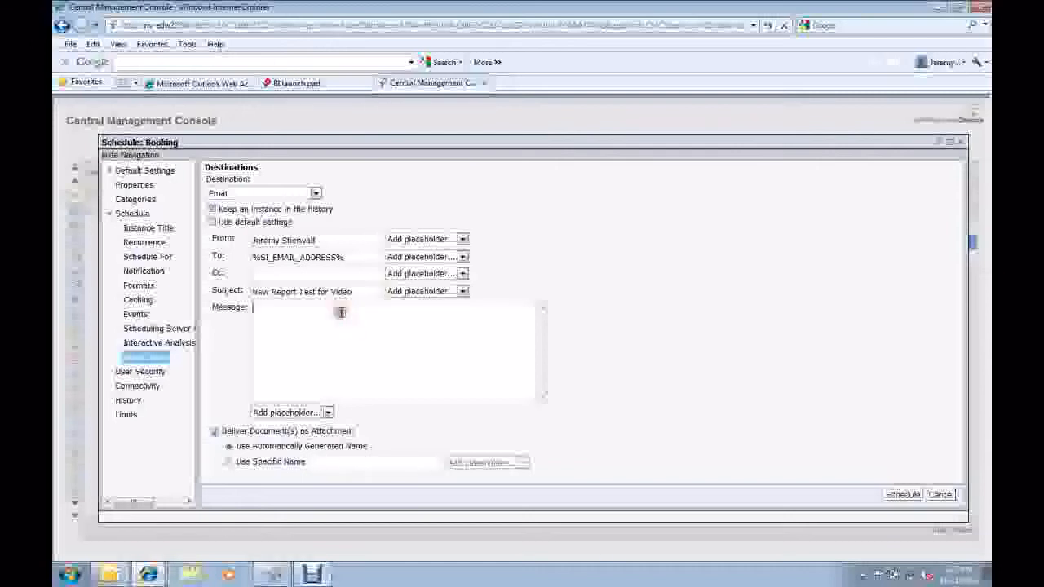
{"action": "type", "text": "Hi,"}
{"action": "key", "text": "Return"}
{"action": "key", "text": "Return"}
{"action": "type", "text": "This is the "}
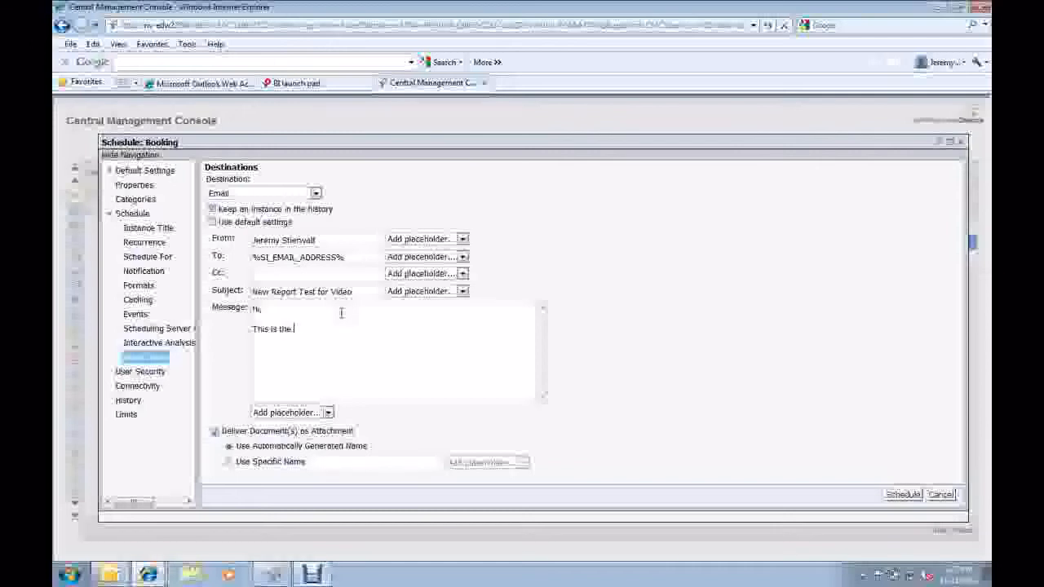
{"action": "type", "text": "new report used tor testing"}
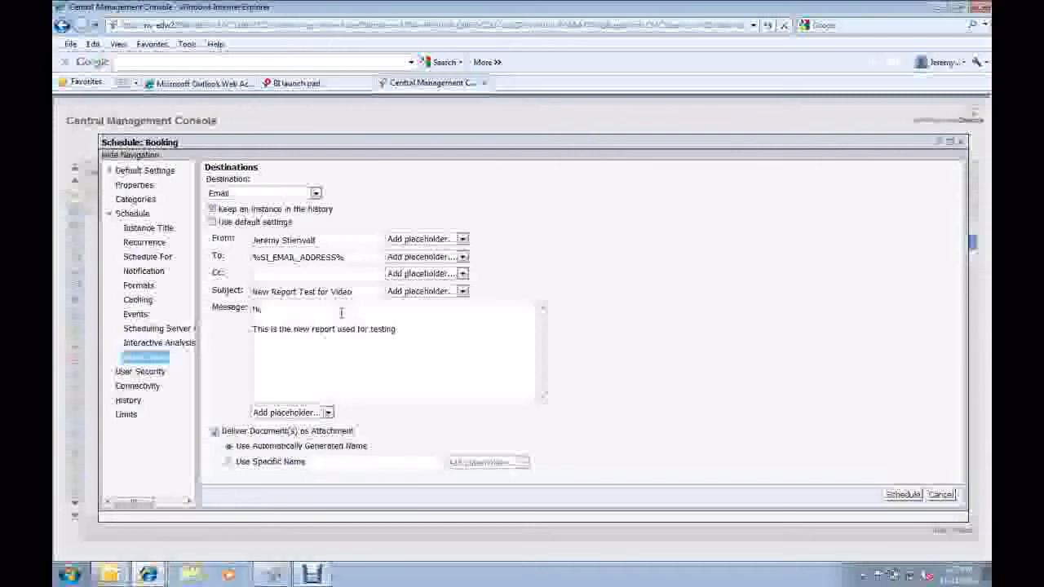
{"action": "type", "text": " (video)"}
Finish the email message with "(video)." and the sender's first name as sign-off after a blank line, and submit the schedule.
{"action": "key", "text": "Return"}
{"action": "key", "text": "Return"}
{"action": "type", "text": "Jeremy"}
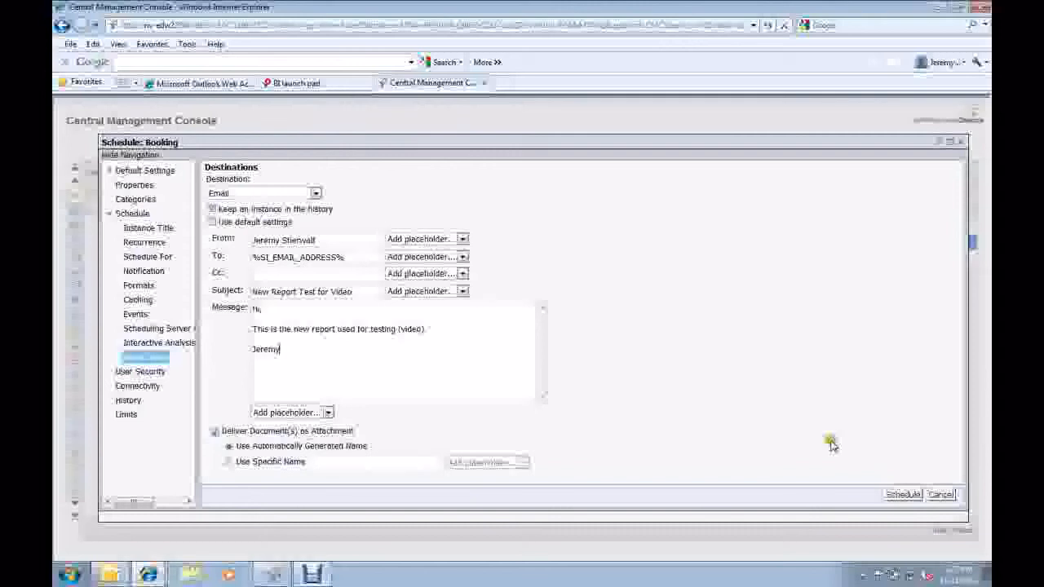
{"action": "left_click", "coordinate": [900, 495]}
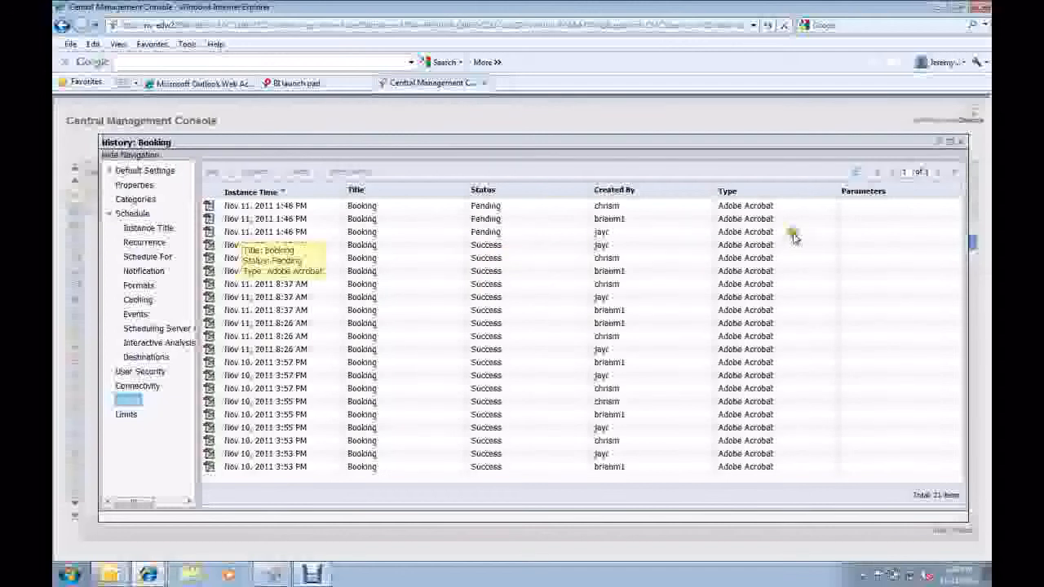
Check the three Nov 11, 2011 1:46 PM instances in the Booking history and refresh the list to follow their status.
{"action": "left_click", "coordinate": [483, 232]}
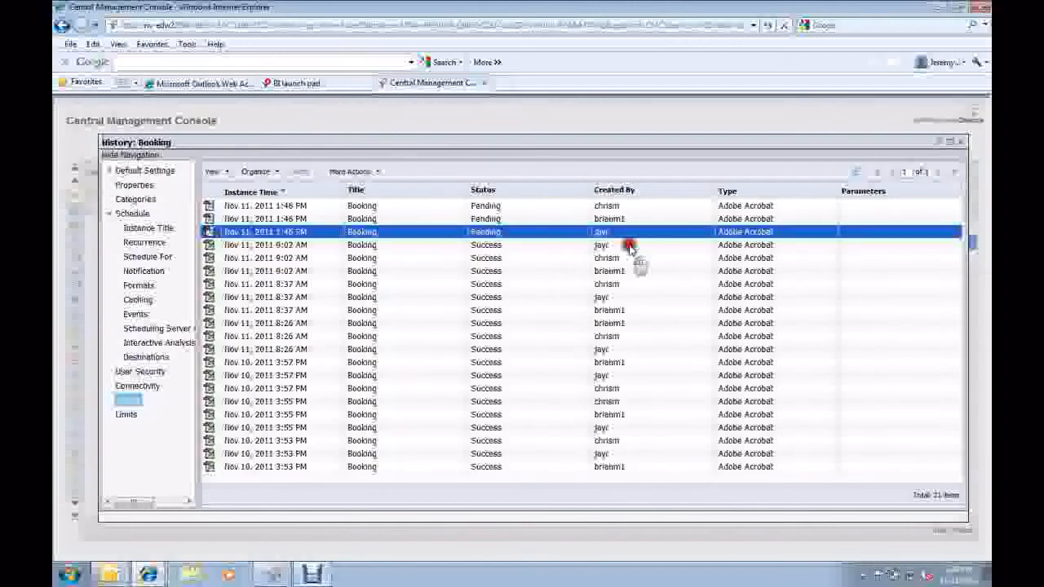
{"action": "left_click", "coordinate": [805, 219]}
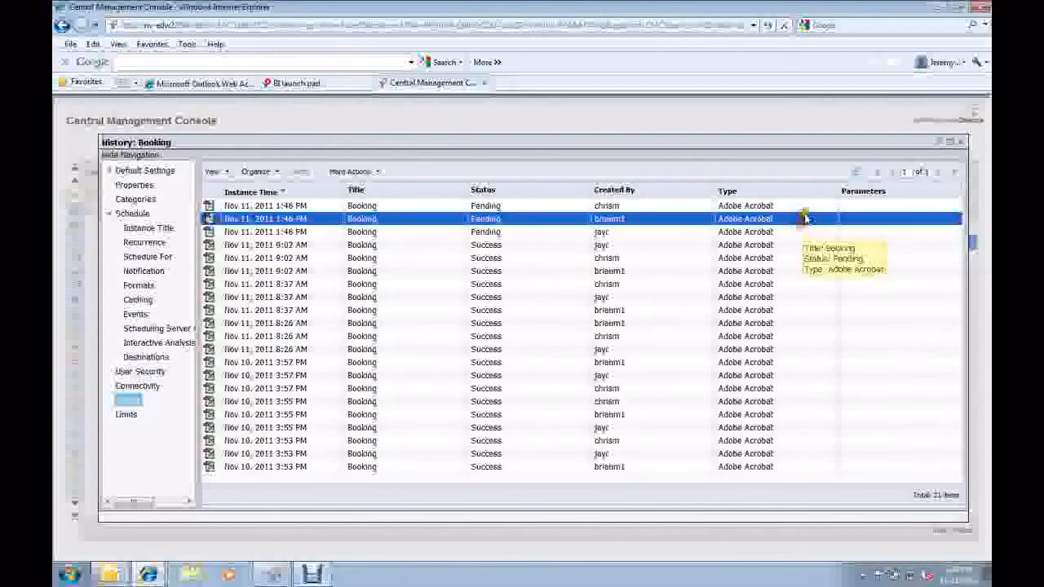
{"action": "key", "text": "Up"}
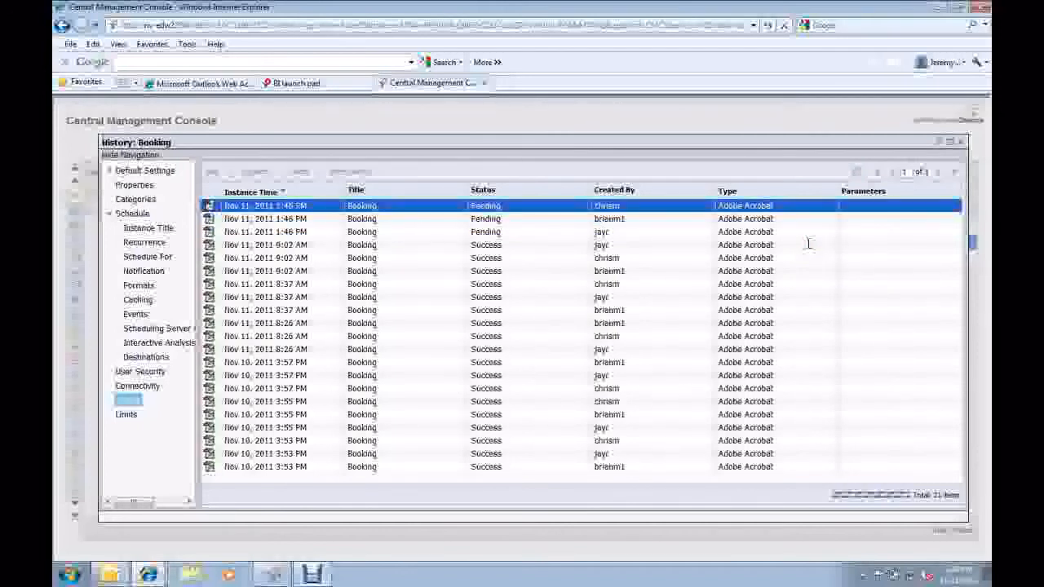
{"action": "left_click", "coordinate": [855, 173]}
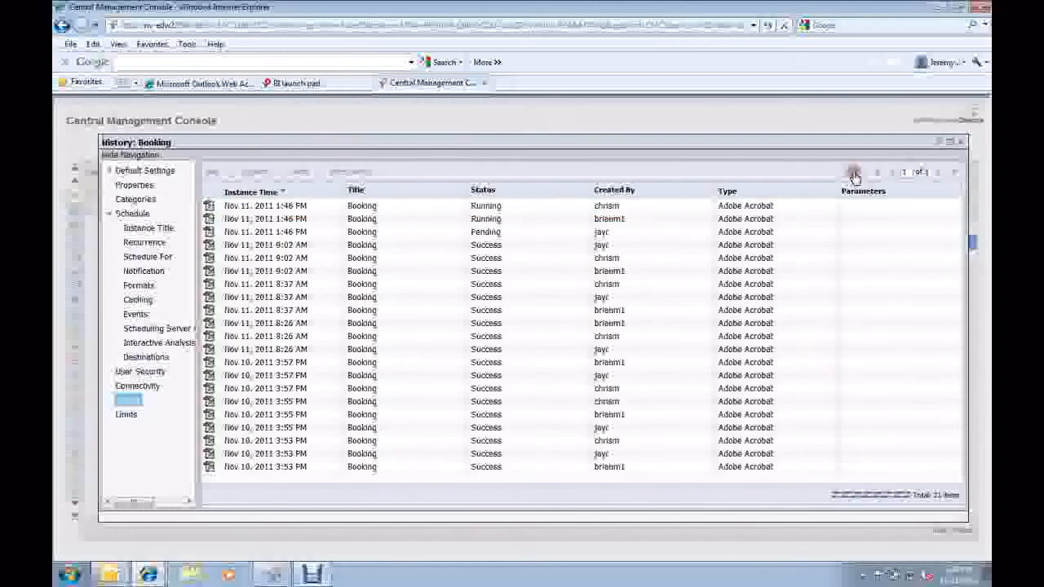
{"action": "left_click", "coordinate": [855, 175]}
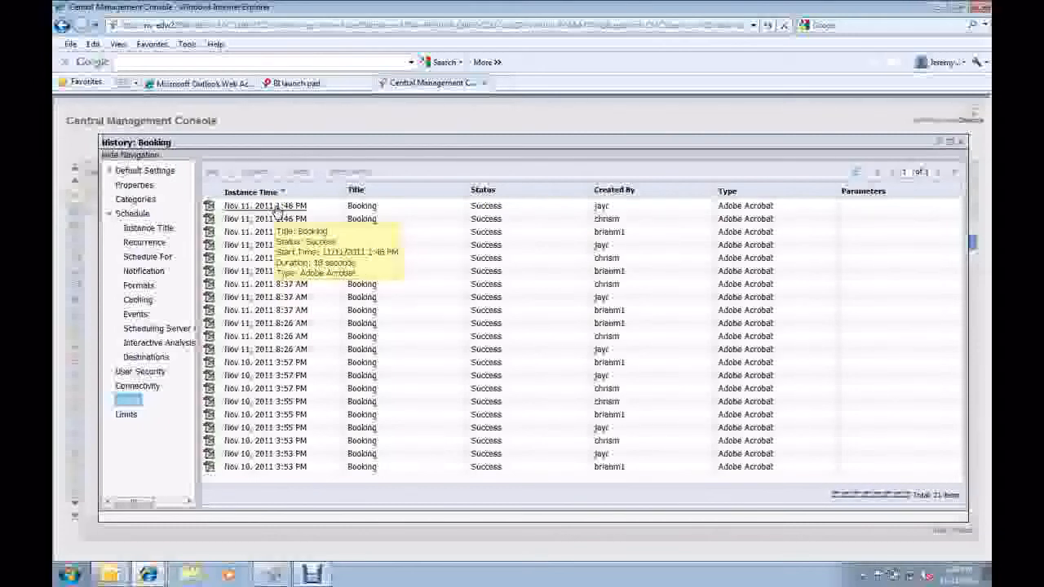
Open the first Nov 11, 2011 1:46 PM instance, widen its window, view the Trimpot section under Report 1, and close it.
{"action": "left_click", "coordinate": [277, 209]}
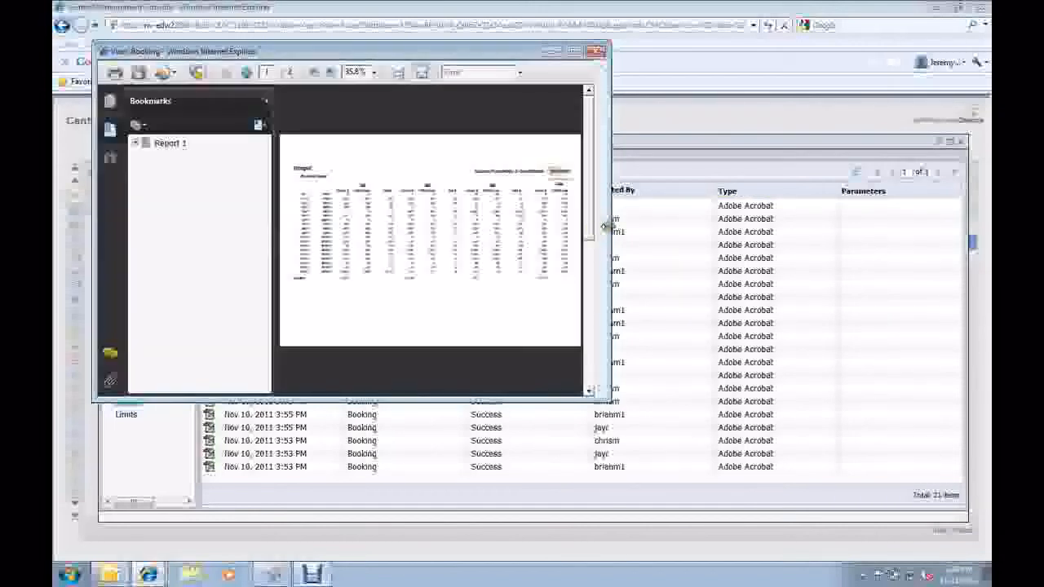
{"action": "left_click_drag", "start_coordinate": [607, 225], "coordinate": [827, 225]}
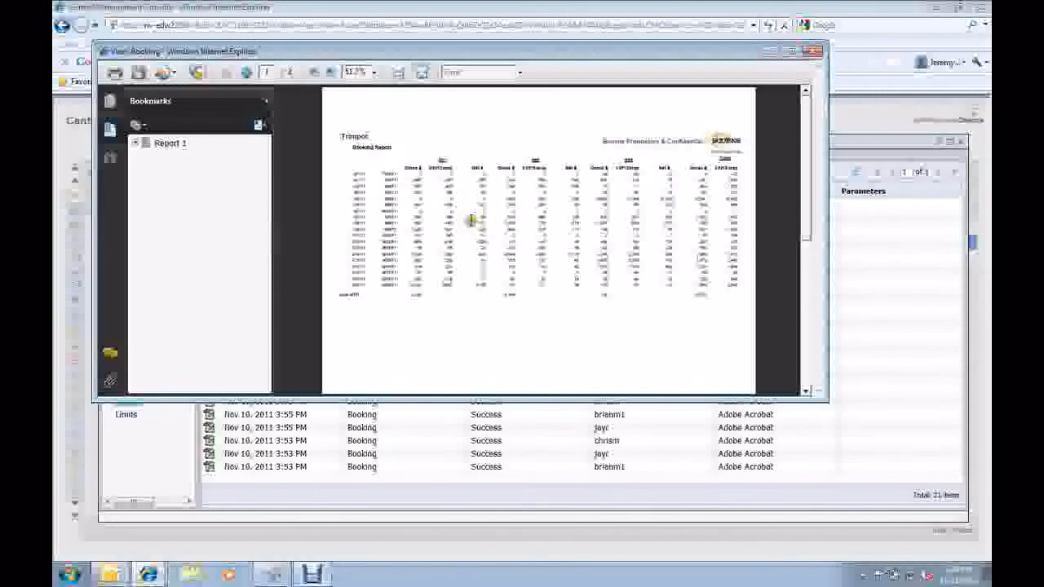
{"action": "left_click", "coordinate": [136, 143]}
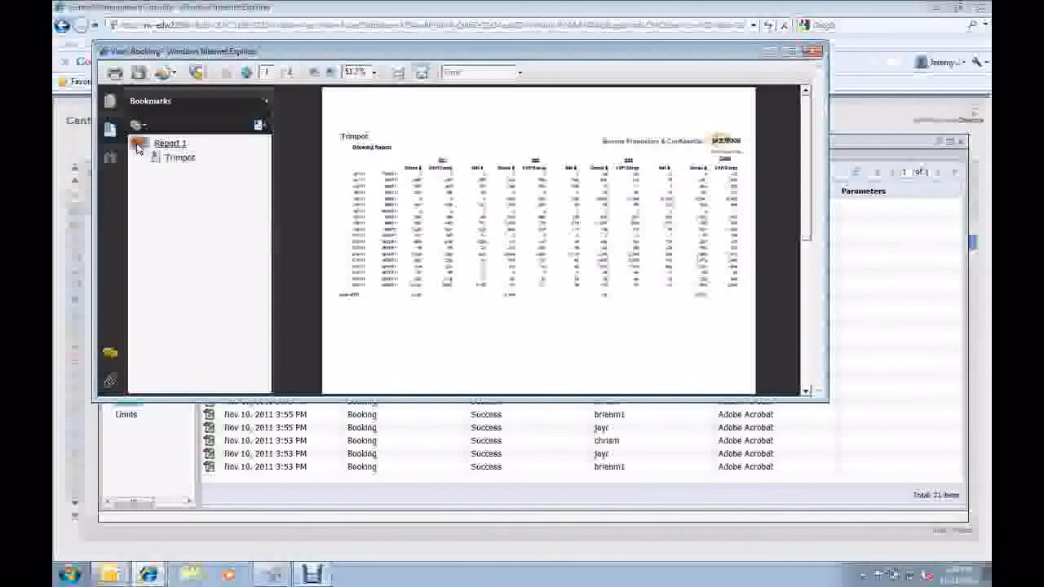
{"action": "left_click", "coordinate": [181, 158]}
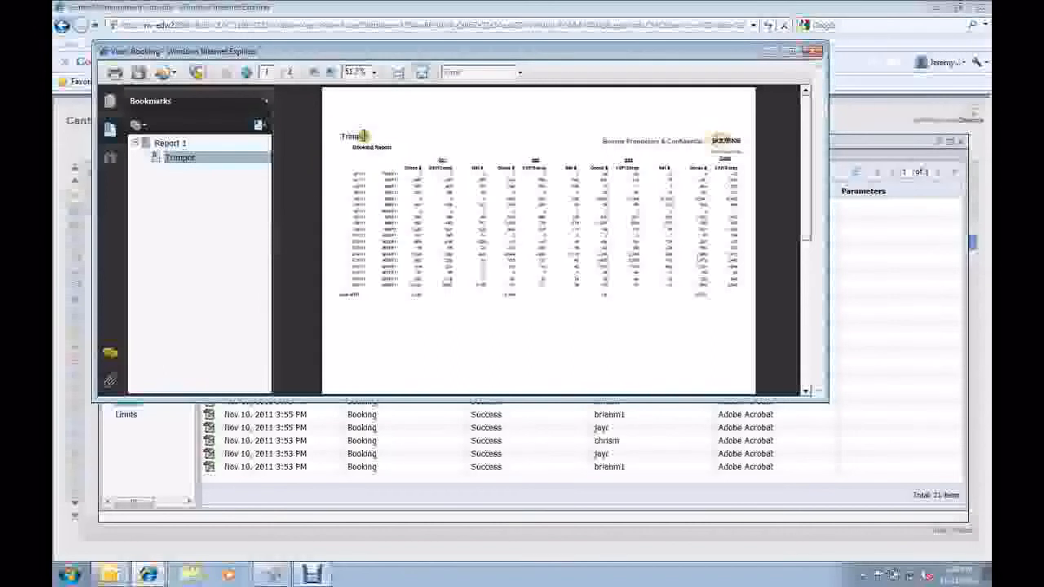
{"action": "left_click", "coordinate": [813, 51]}
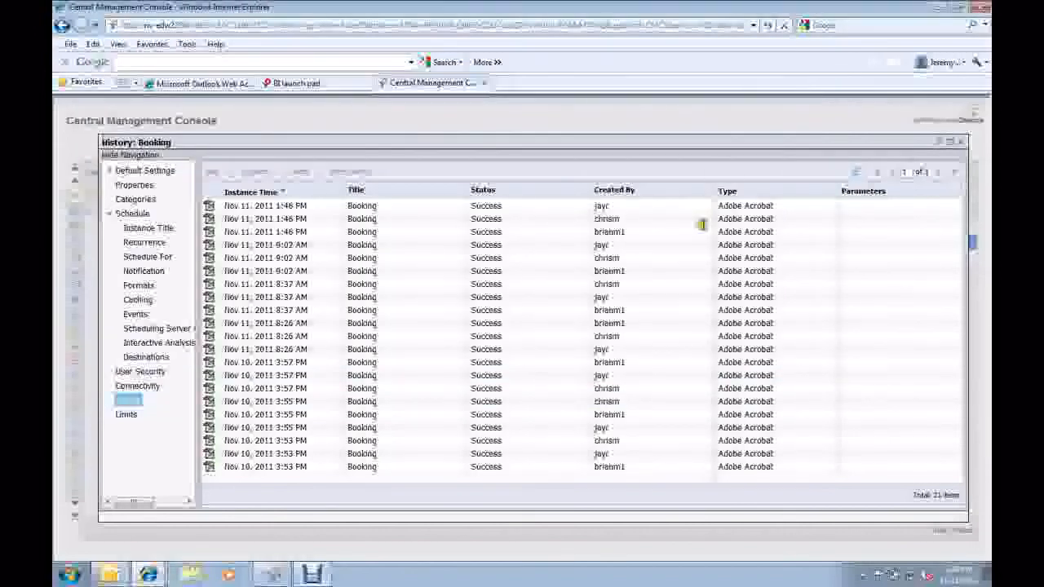
Open the second 1:46 PM instance, browse its Corporate Operations, Fixed Resistors, Industrial-Sensors a and Transient Blocking U sections, and close it.
{"action": "left_click", "coordinate": [244, 220]}
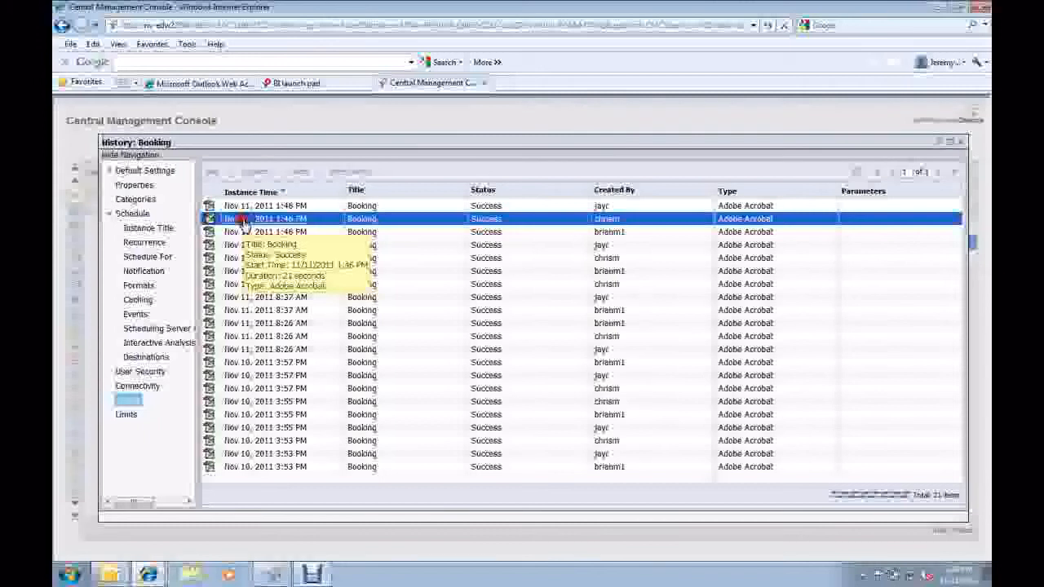
{"action": "double_click", "coordinate": [243, 220]}
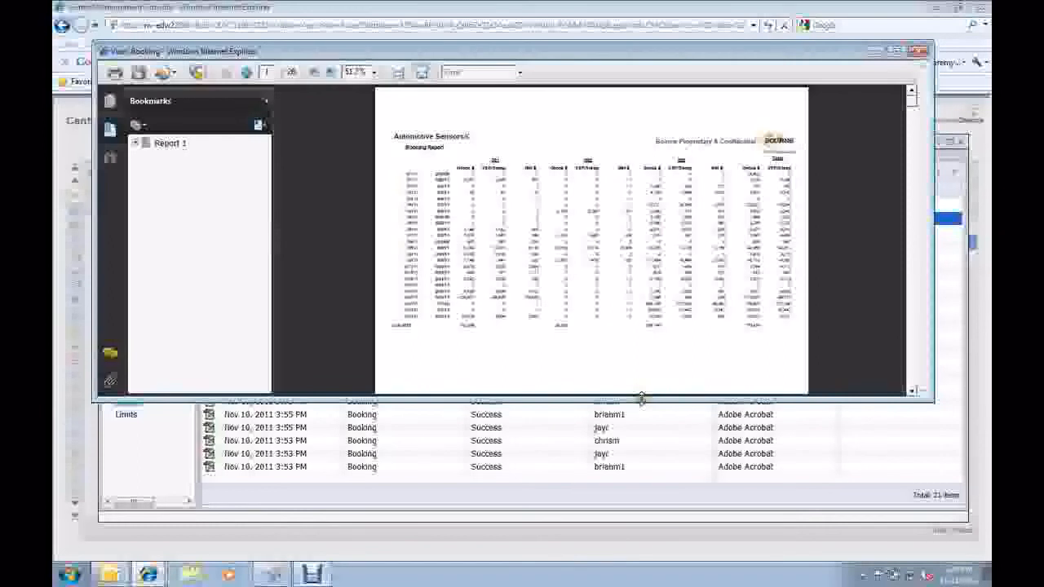
{"action": "left_click_drag", "start_coordinate": [641, 398], "coordinate": [640, 491]}
{"action": "left_click", "coordinate": [136, 144]}
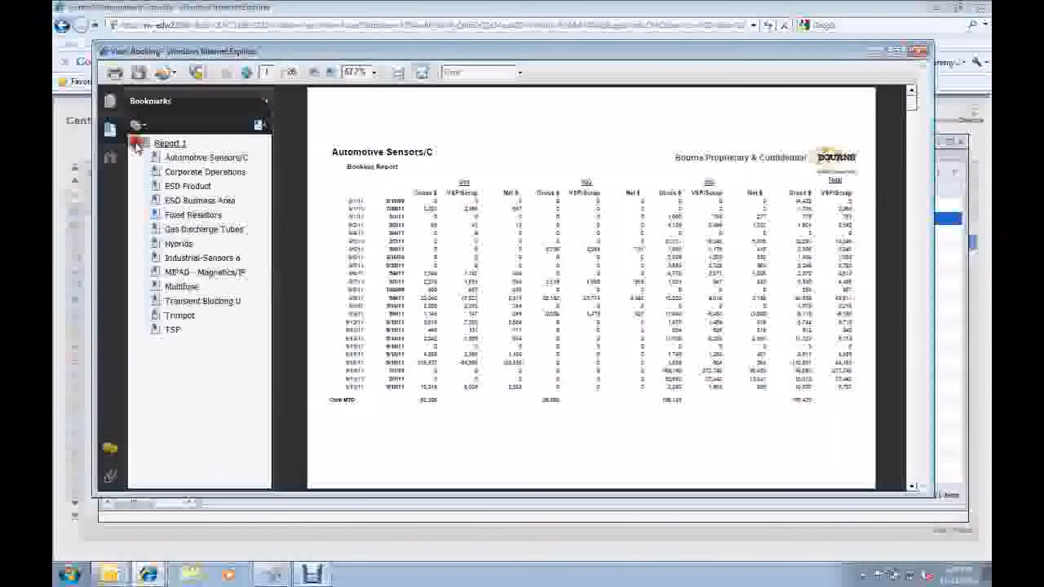
{"action": "left_click", "coordinate": [189, 171]}
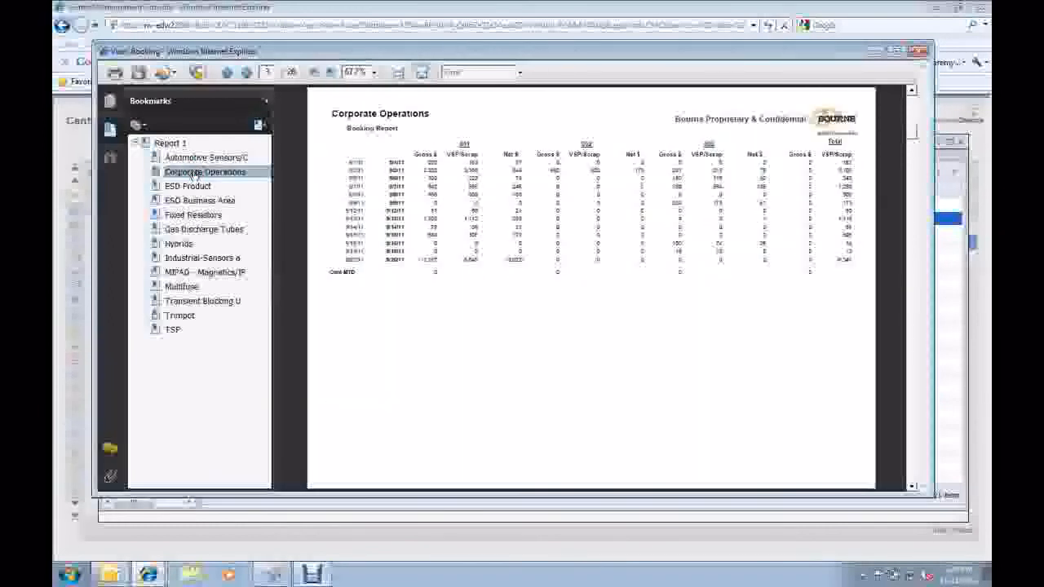
{"action": "left_click", "coordinate": [179, 215]}
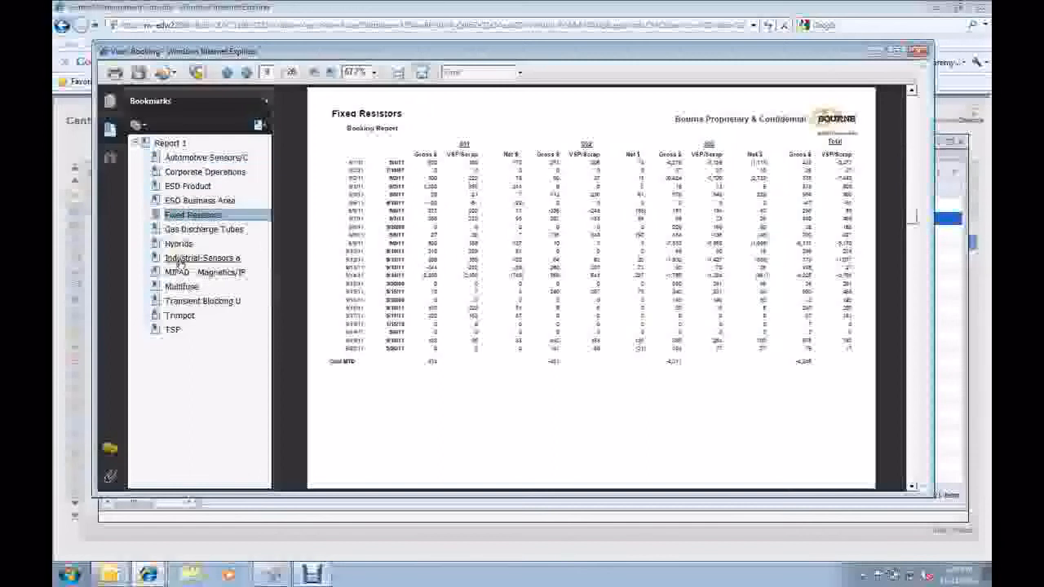
{"action": "left_click", "coordinate": [179, 259]}
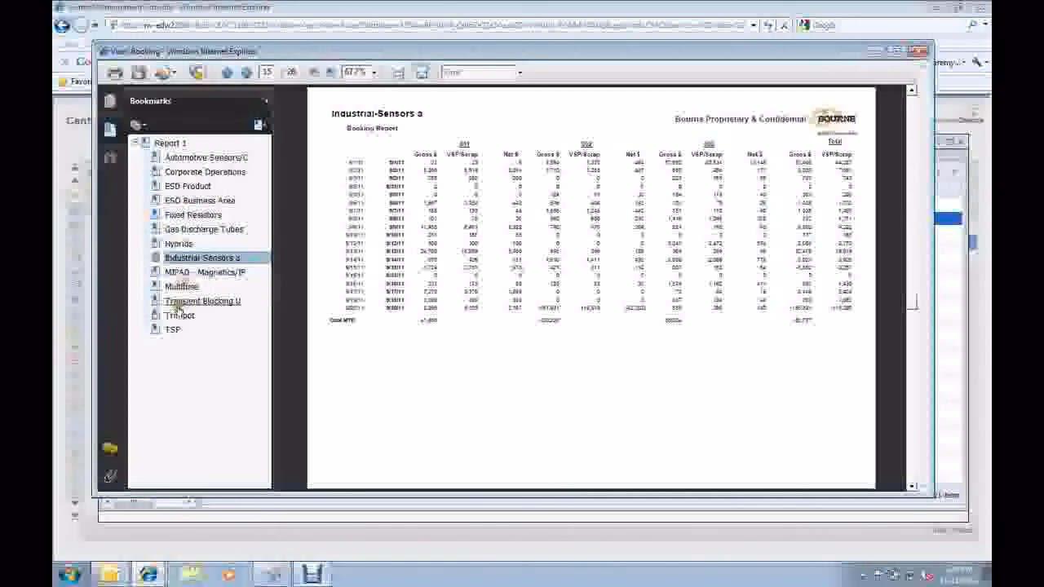
{"action": "left_click", "coordinate": [178, 301]}
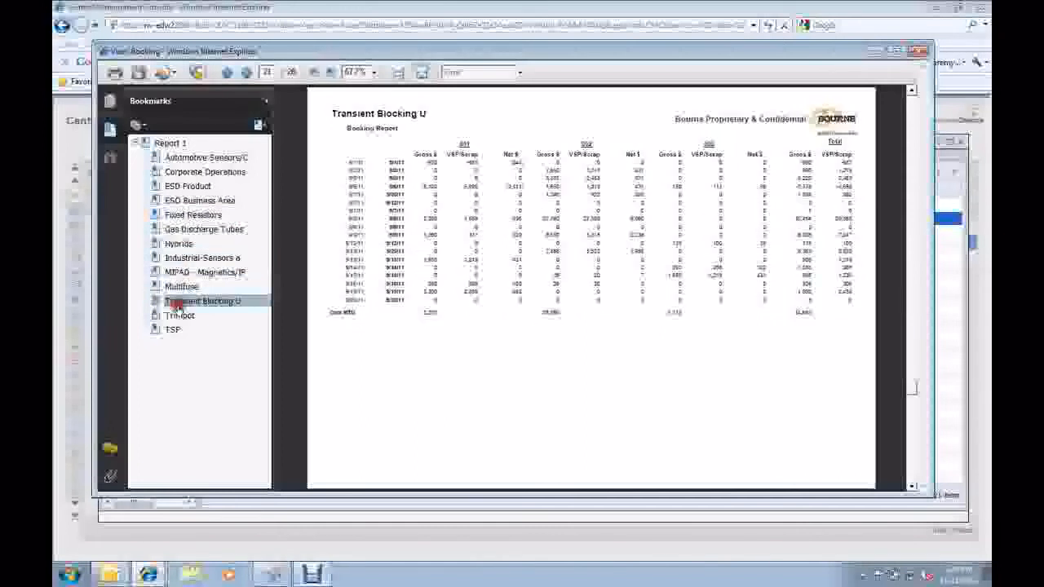
{"action": "left_click", "coordinate": [919, 54]}
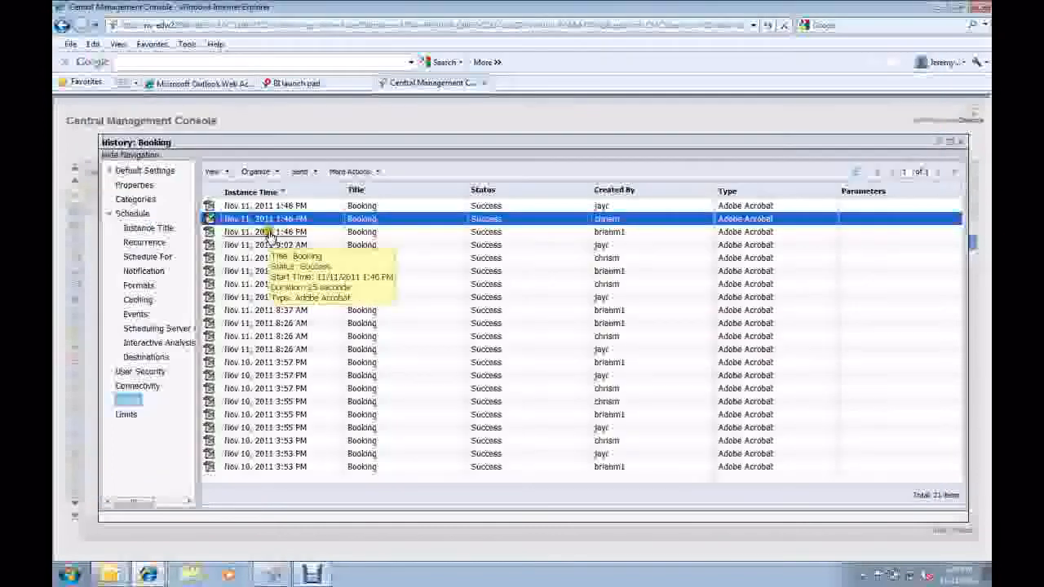
Open the third 1:46 PM instance in a maximized window and expand its Report 1 bookmark.
{"action": "double_click", "coordinate": [272, 237]}
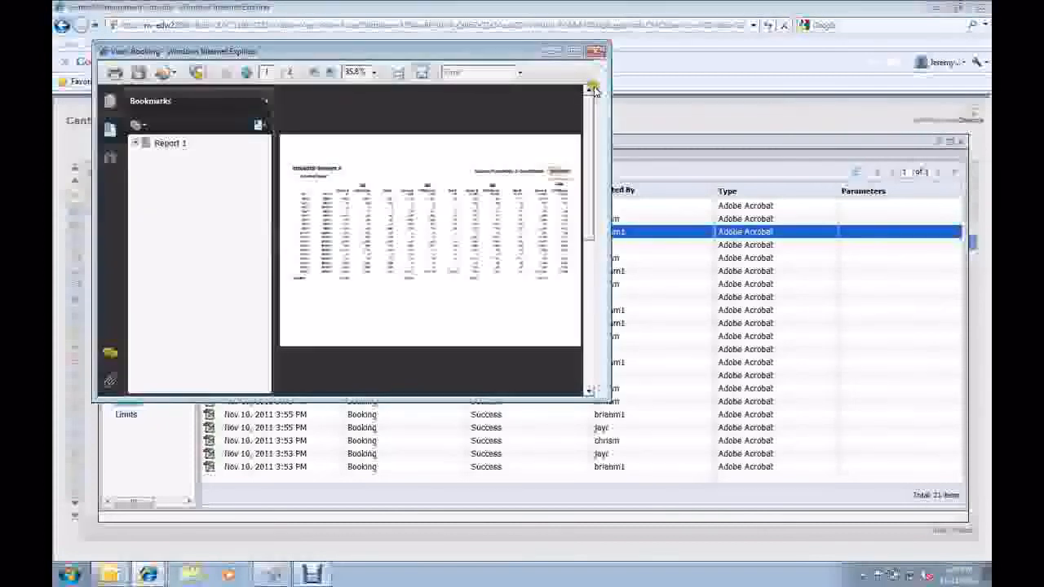
{"action": "double_click", "coordinate": [506, 54]}
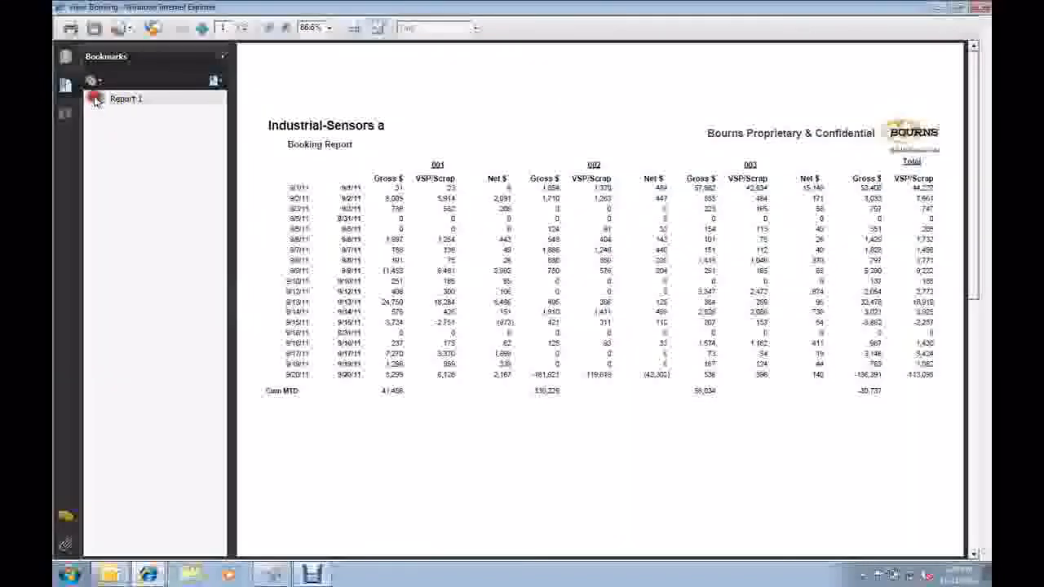
{"action": "left_click", "coordinate": [93, 99]}
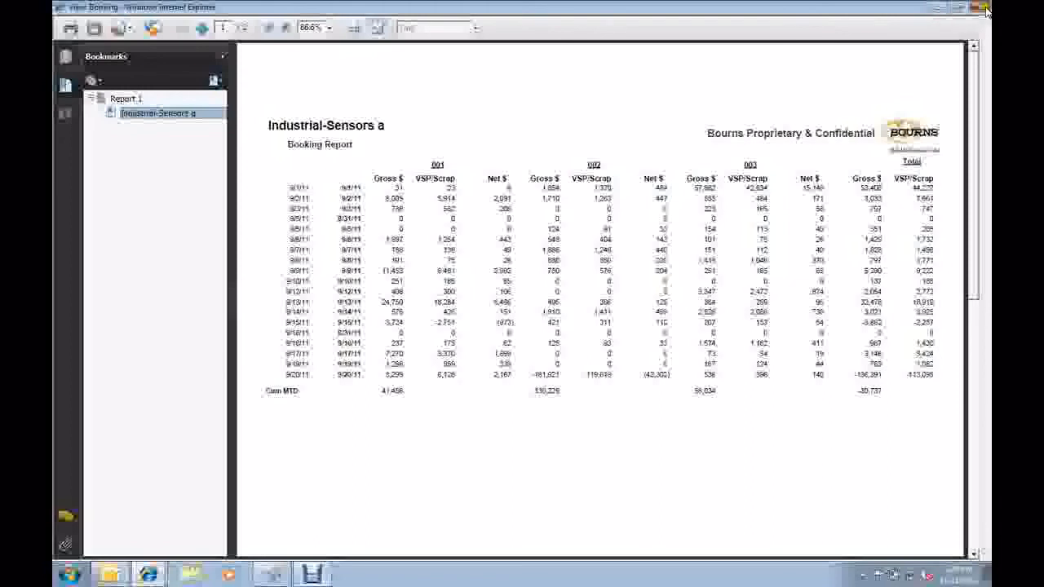